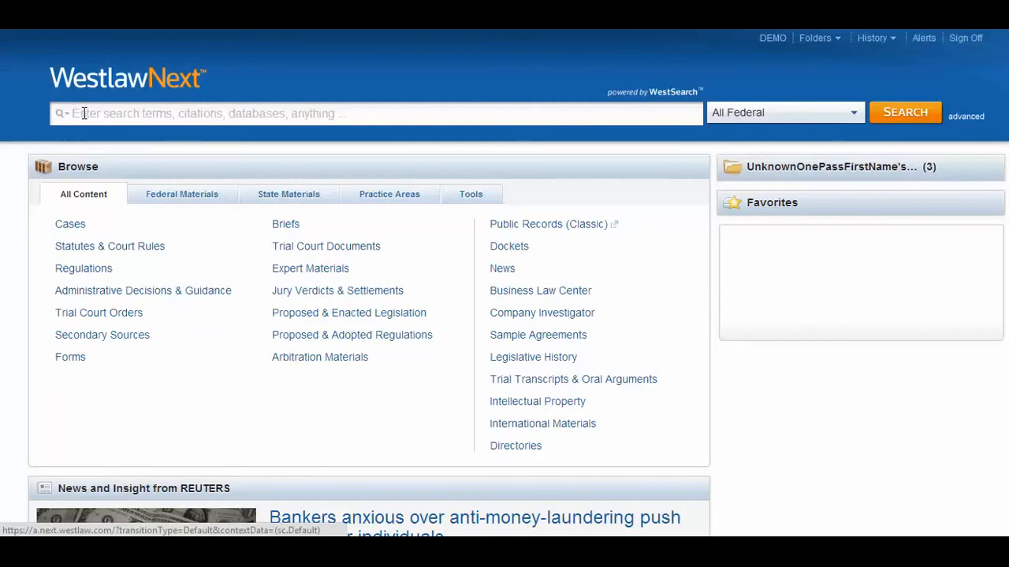
Search All Federal content for the case "miranda v. arizona"
click(84, 113)
text(miranda )
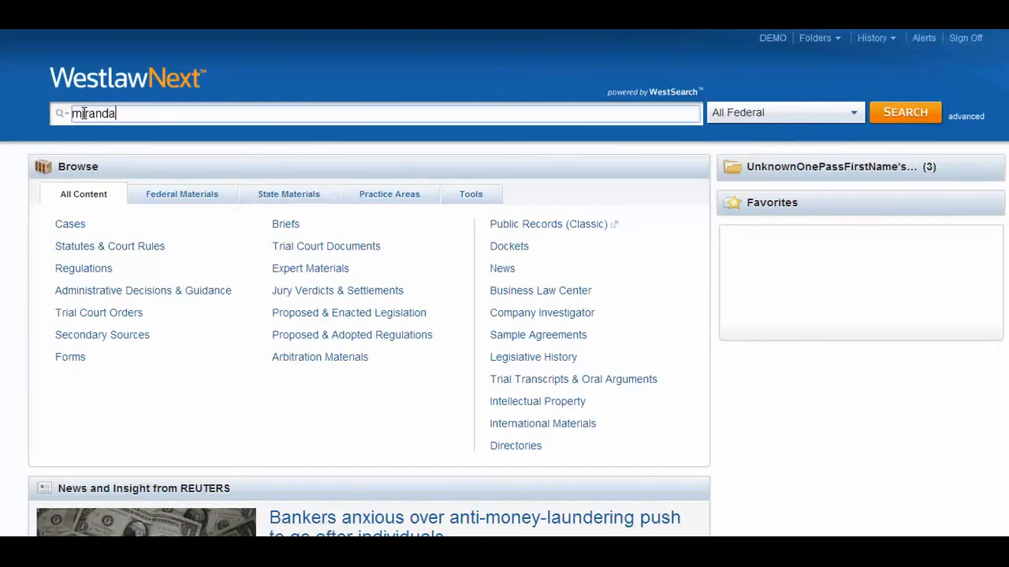
text(v. arizona)
key(Return)
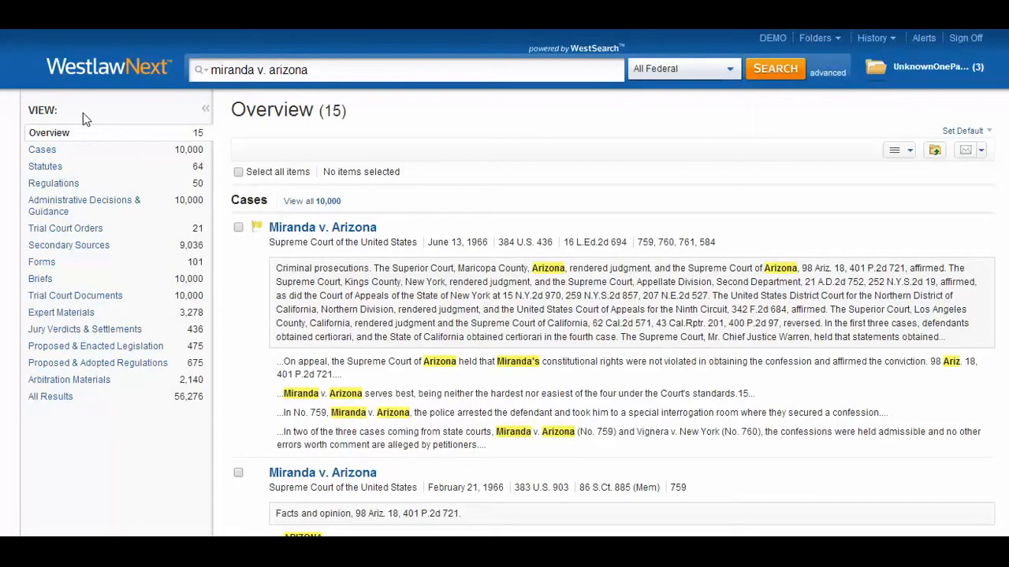
Look up "oklahoma law" and open the suggested Oklahoma Law Review publication page
drag(315, 70, 151, 75)
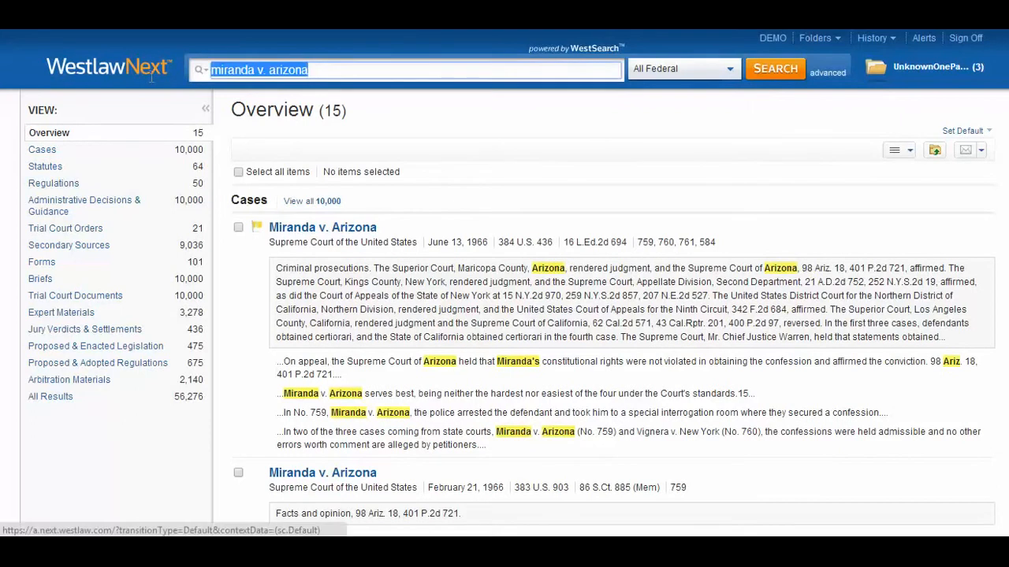
text(ok)
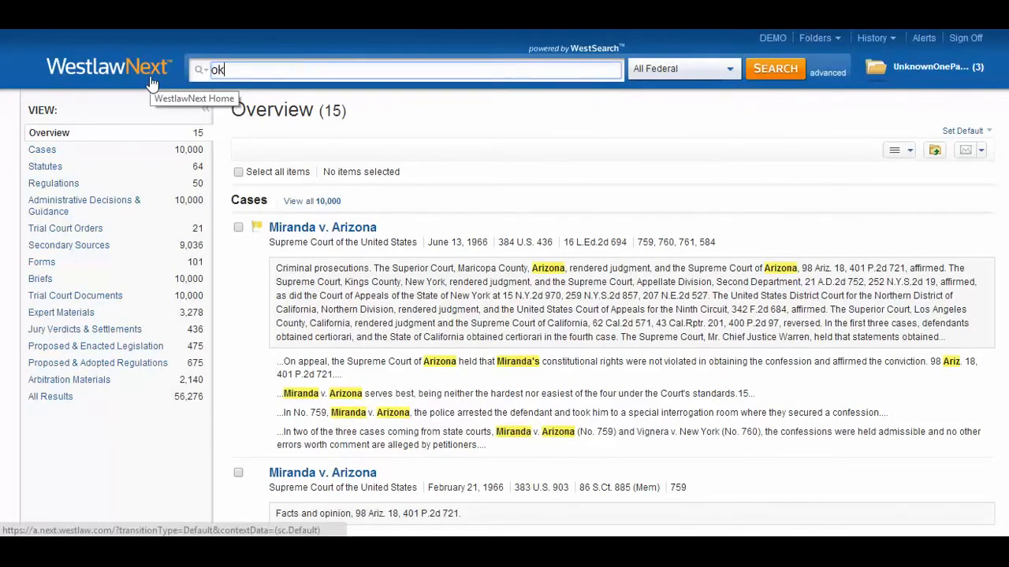
text(lahoma law)
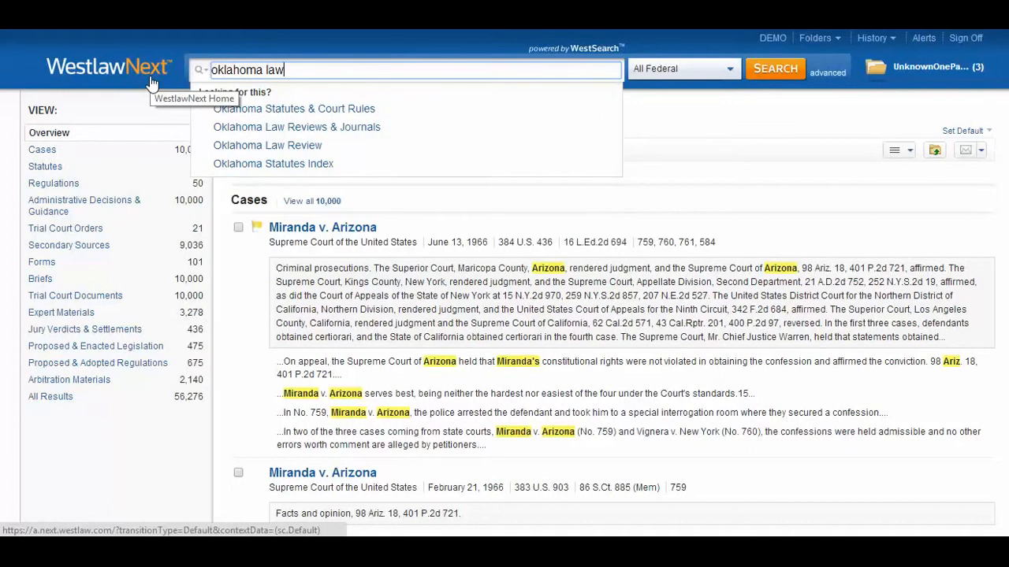
click(289, 150)
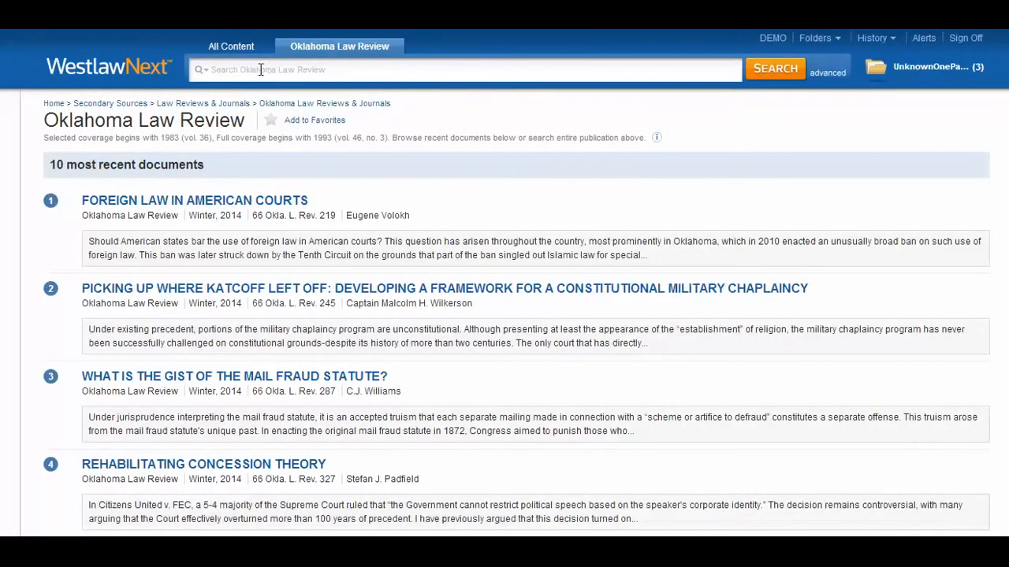
Look up "oklahoma supreme" and open the suggested Oklahoma Supreme Court Cases page
click(260, 69)
text(o)
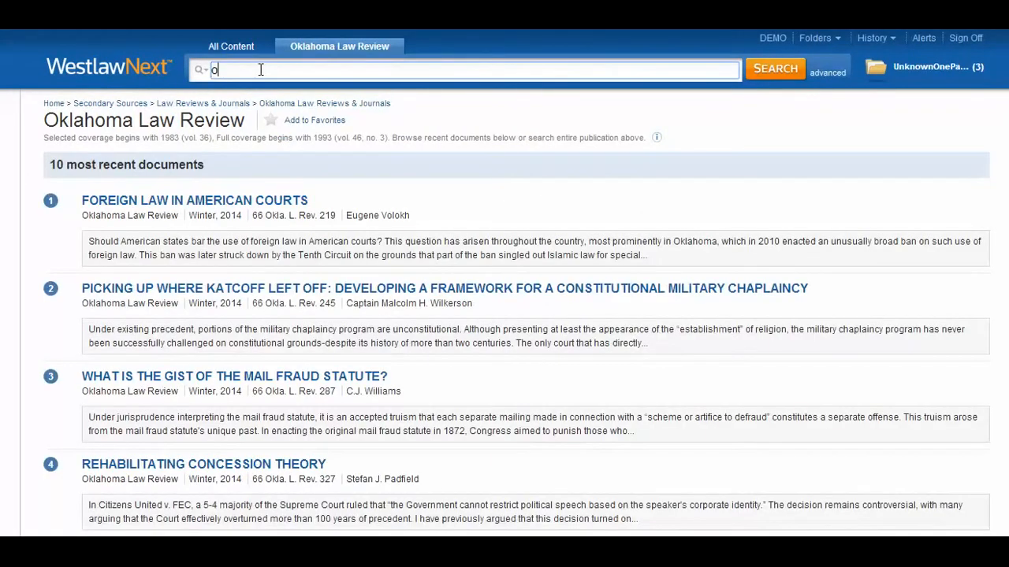
text(klahoma)
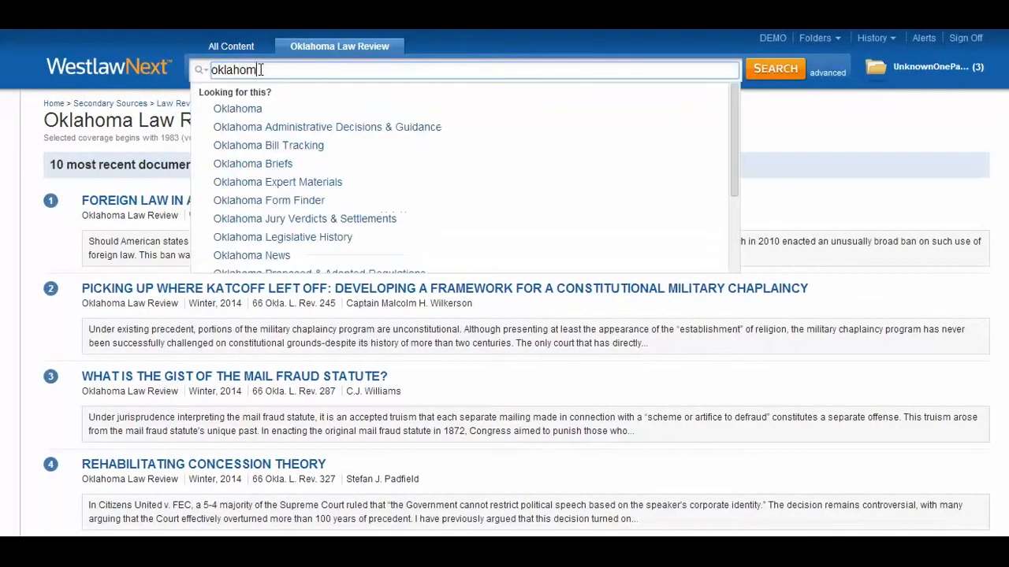
text( supreme)
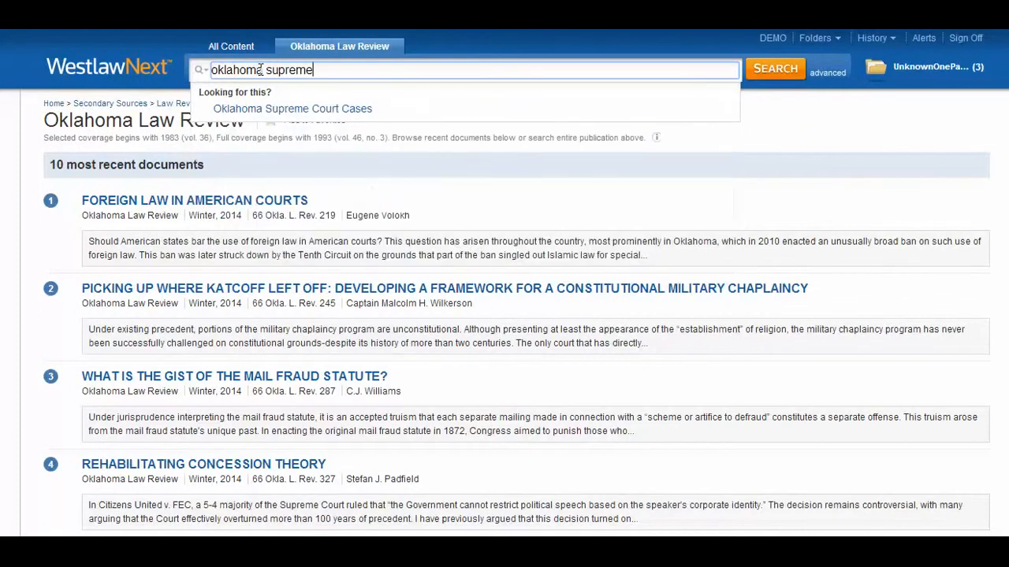
click(290, 113)
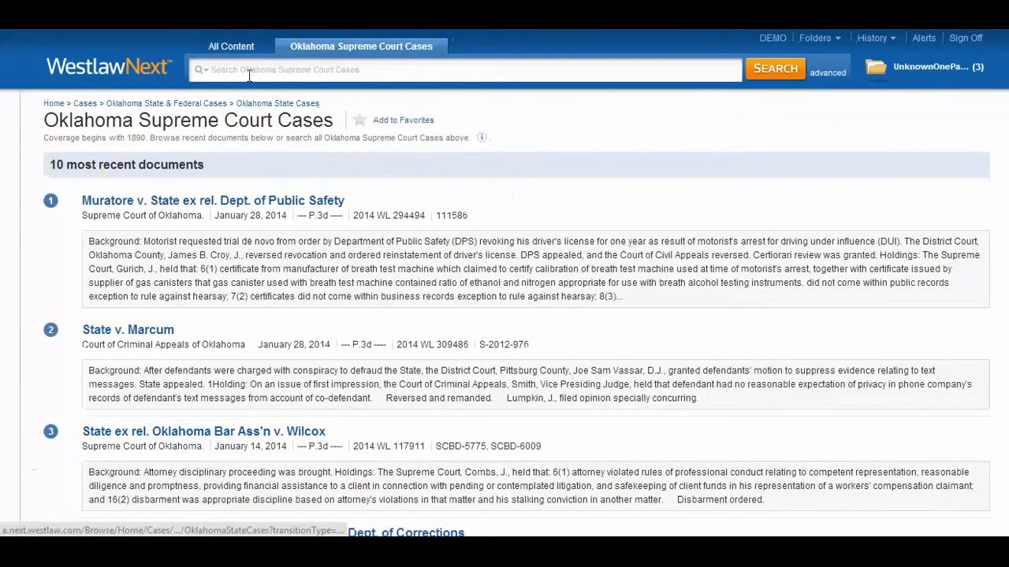
Find two documents at once by their citations, entering "100 us 1; ca penal 190.2"
click(241, 67)
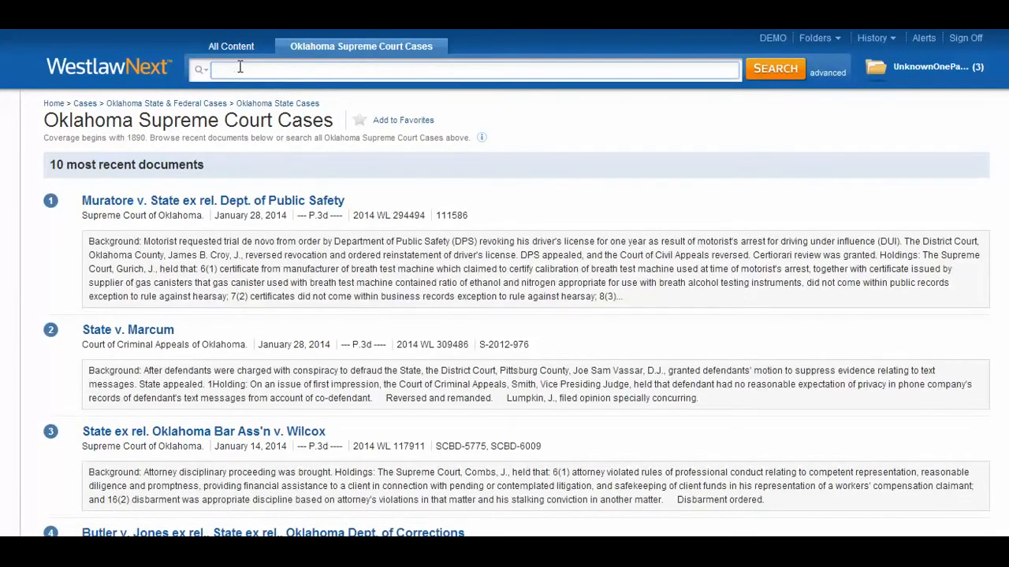
text(100 us 1; ca penal 190.2)
key(Return)
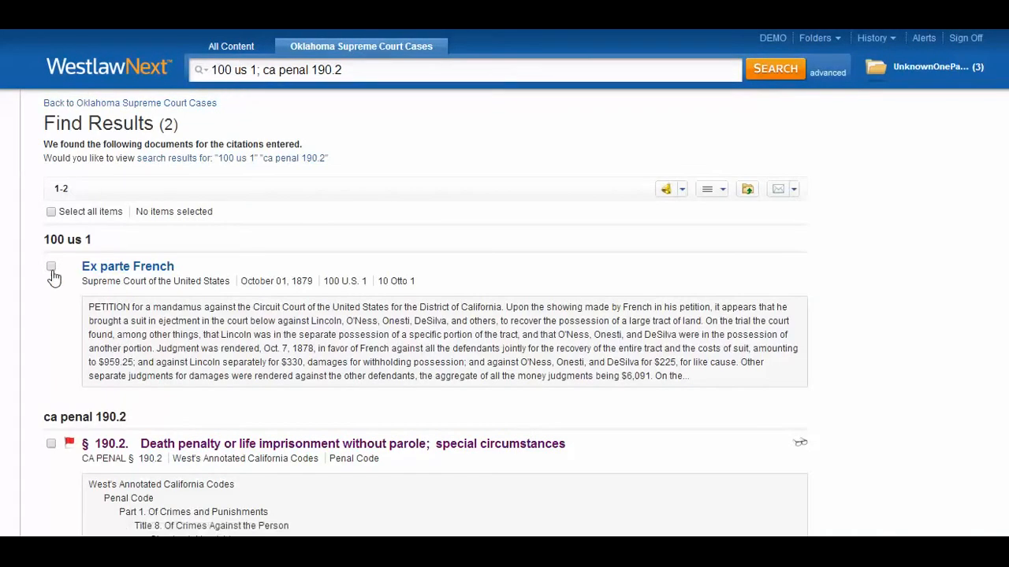
Select all the found documents and save them to the research folder
click(51, 213)
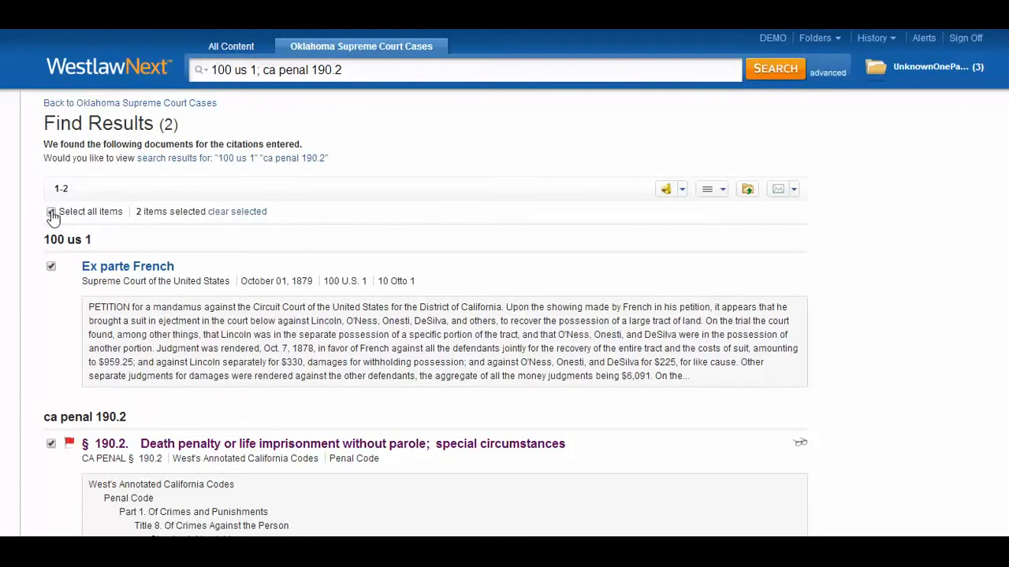
drag(162, 272, 866, 53)
mouse_move(877, 49)
drag(117, 272, 874, 70)
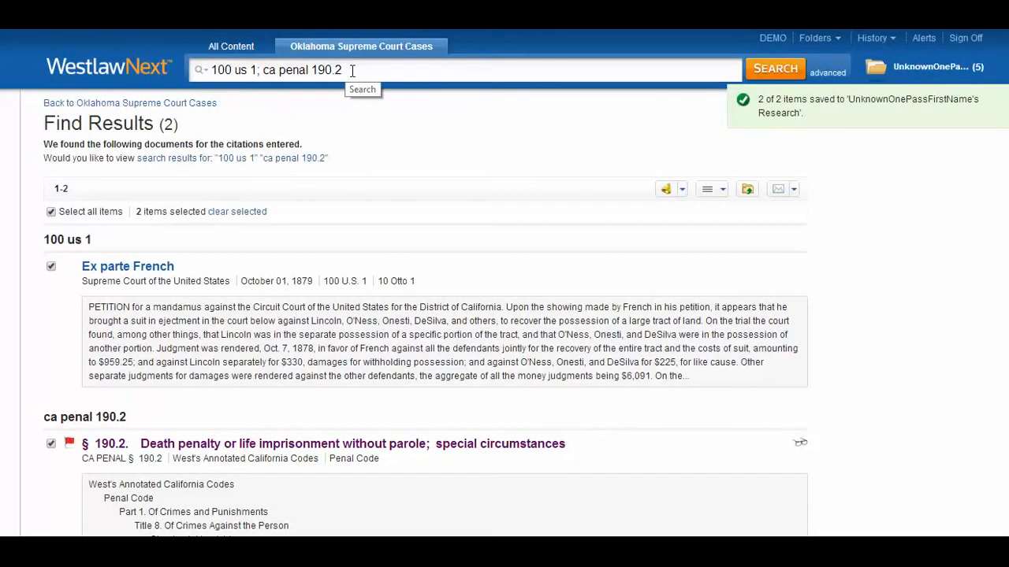
From the advanced search page, search All Content under All Federal for "age discrimination in hring"
click(827, 74)
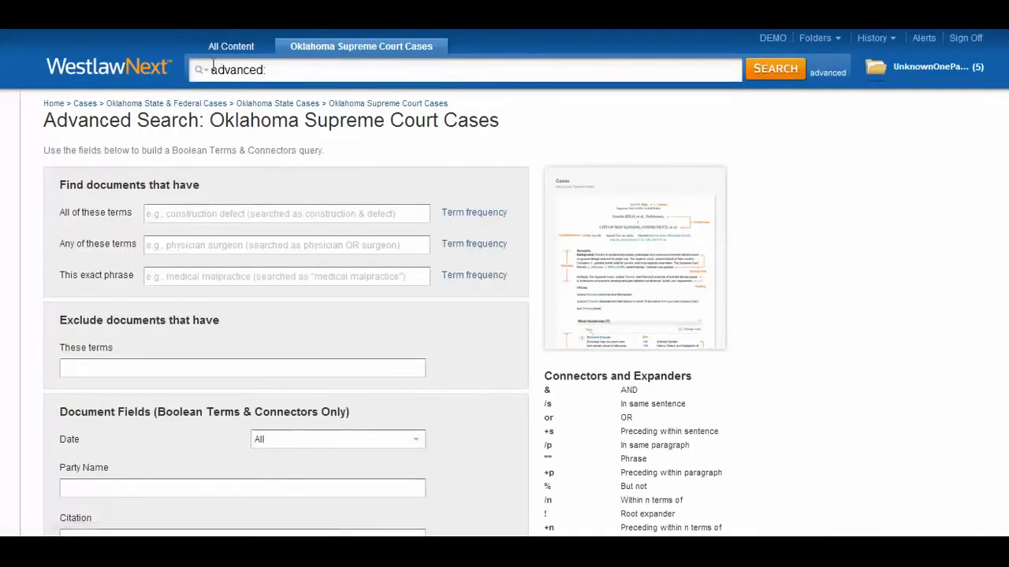
click(279, 73)
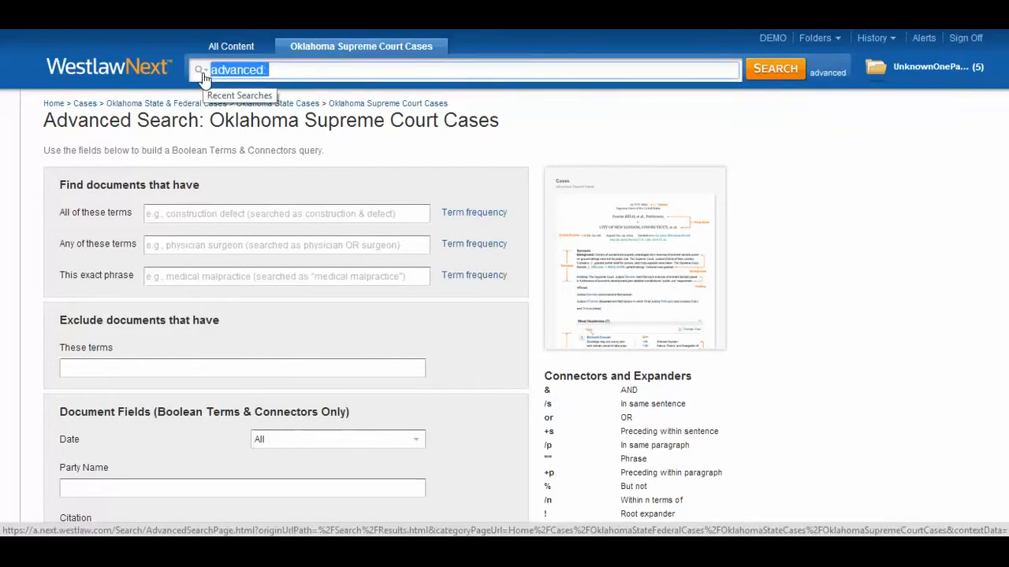
text(age discrim)
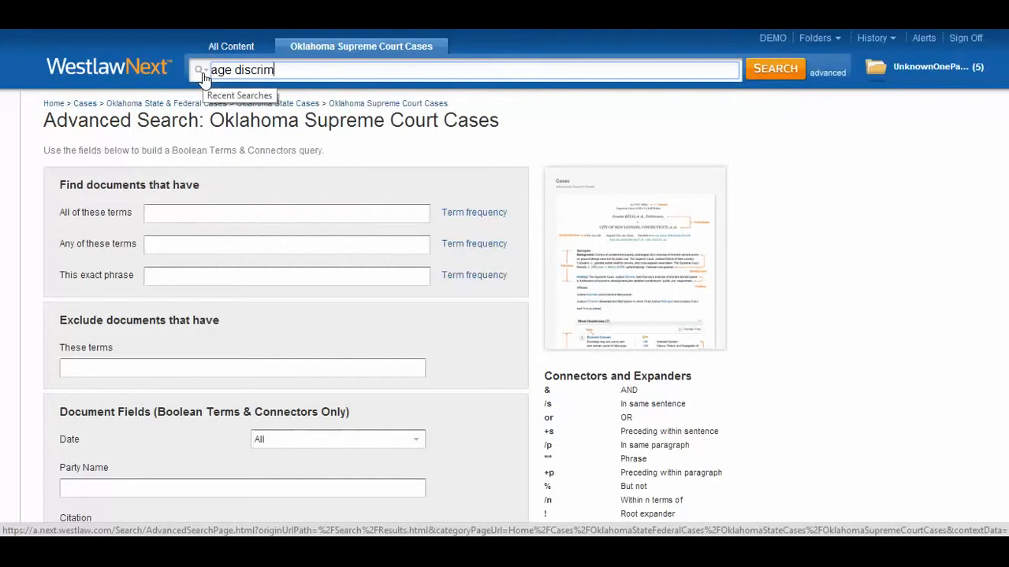
text(ination in hring)
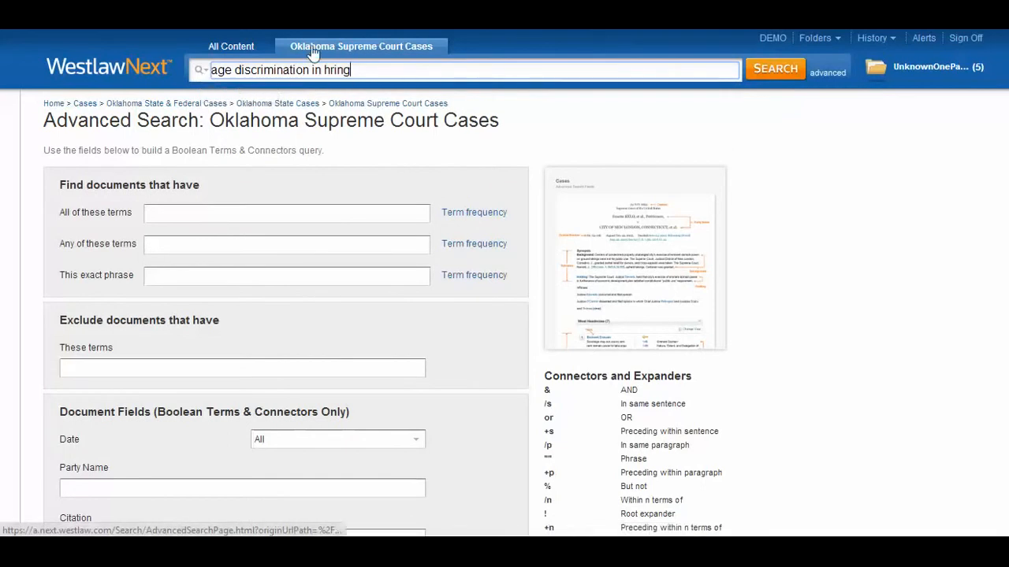
click(237, 50)
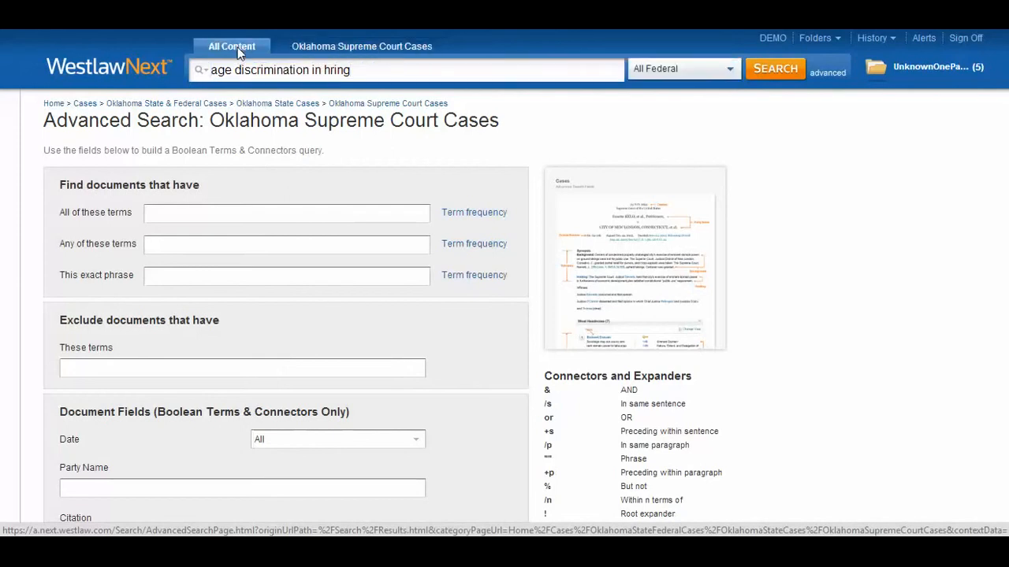
click(779, 70)
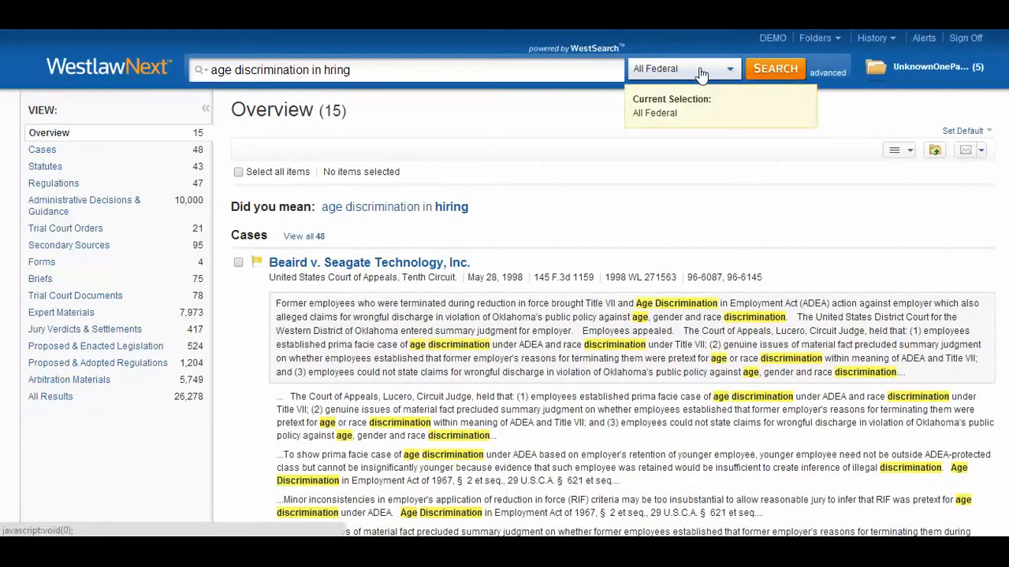
Save the jurisdiction as All Federal and rerun the search with the suggested spelling "age discrimination in hiring"
click(733, 70)
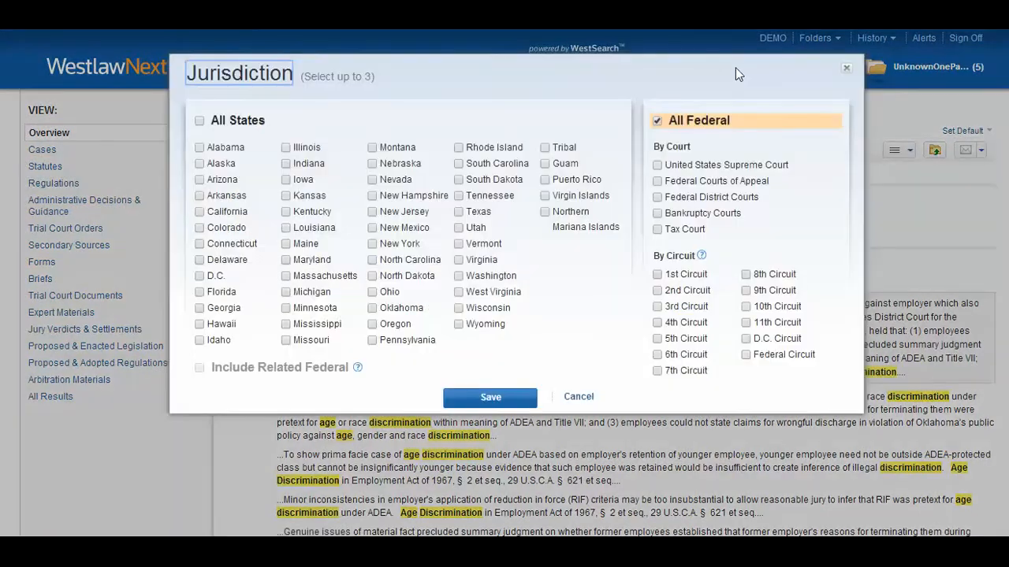
click(502, 399)
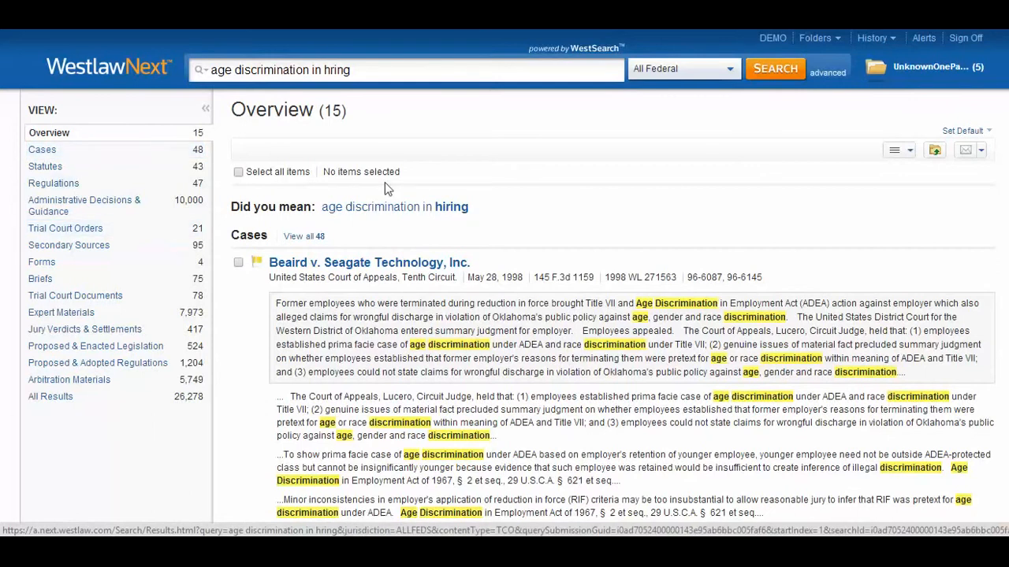
click(423, 208)
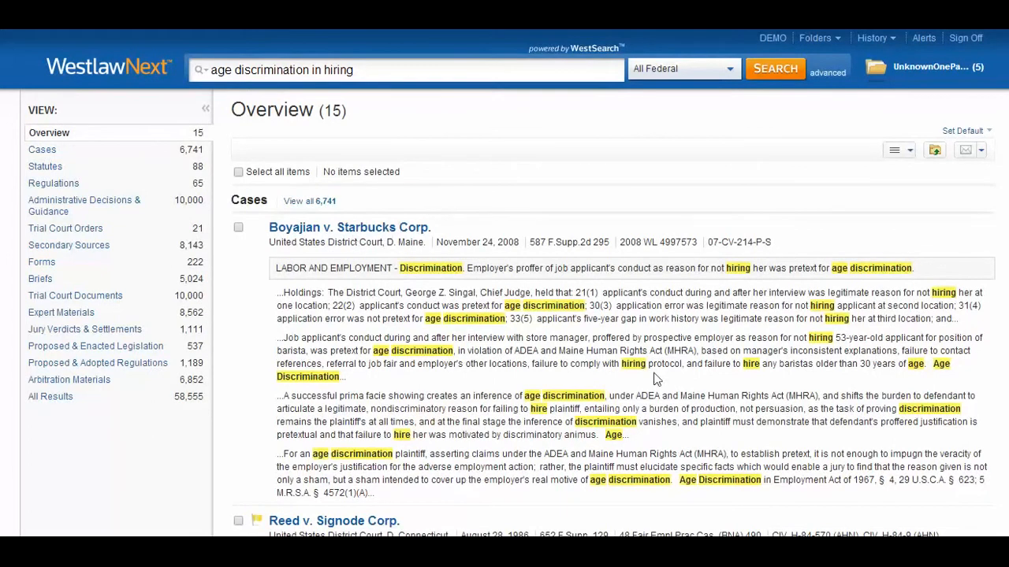
Review the overview of results across content types and display only the Cases results
scroll(504, 315, down, 5)
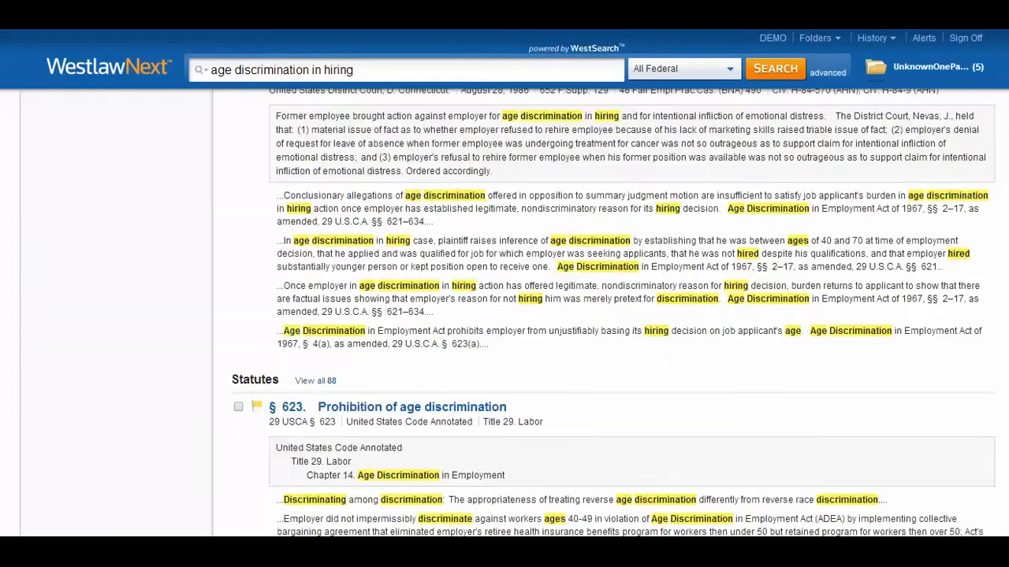
scroll(505, 315, down, 5)
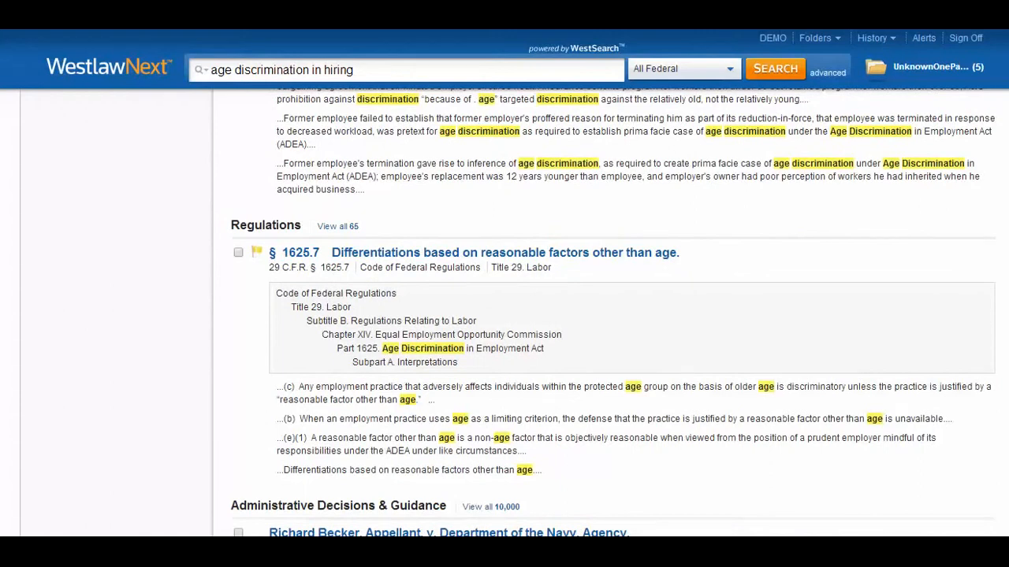
key(Home)
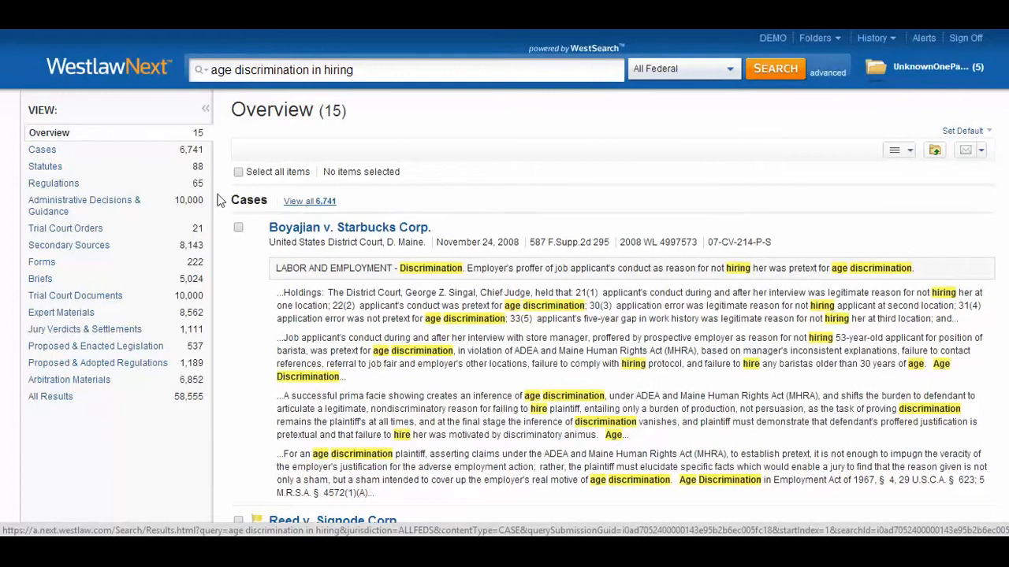
click(57, 155)
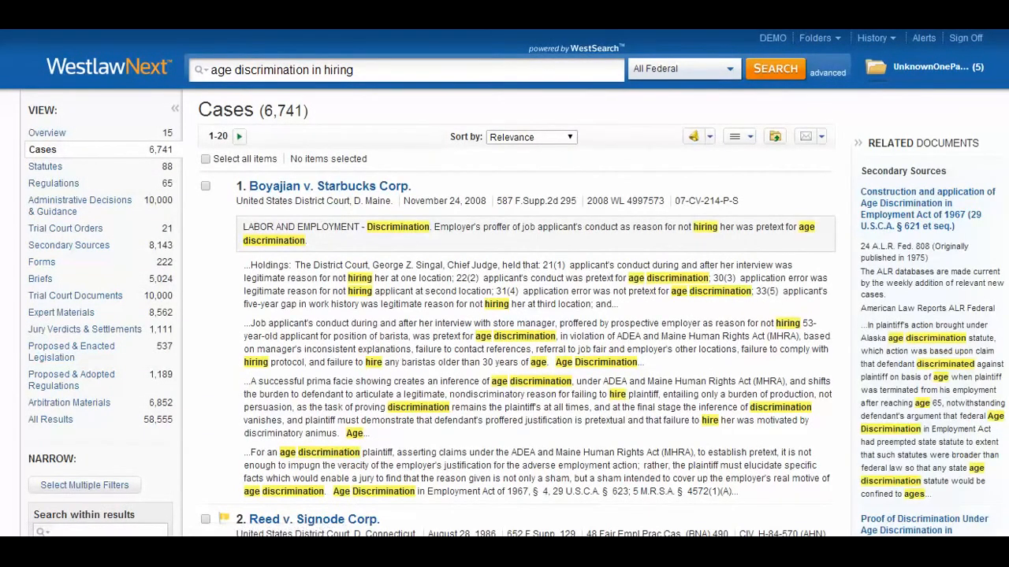
Narrow the case results by jurisdiction to the 10th Cir. under the federal Courts of Appeals
scroll(754, 316, down, 5)
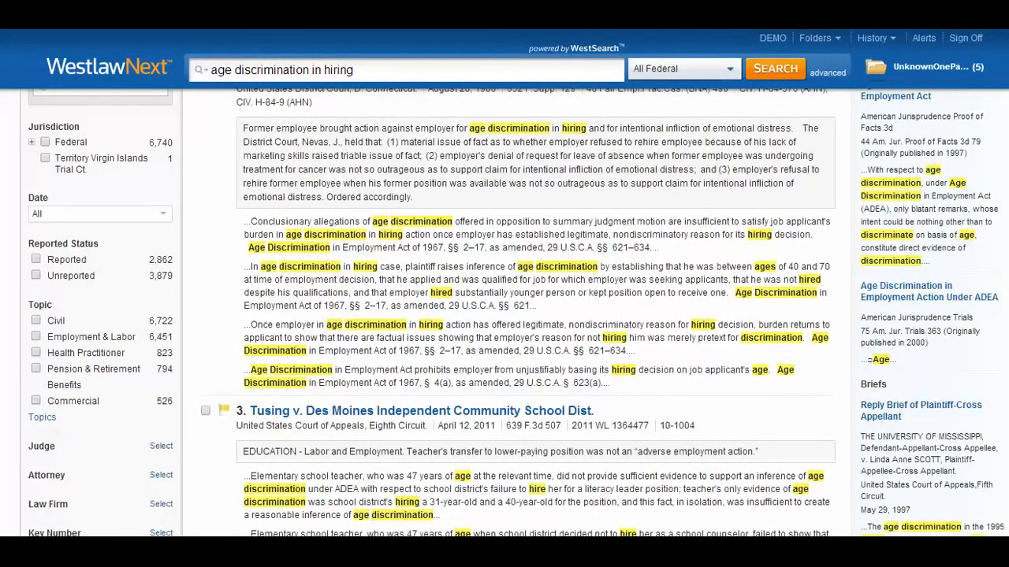
scroll(536, 316, up, 2)
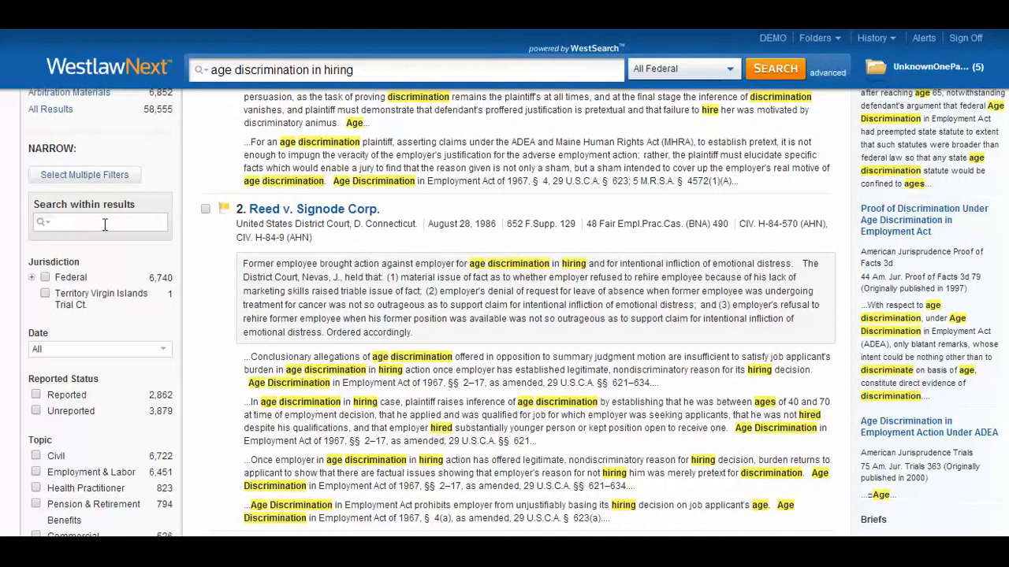
click(32, 278)
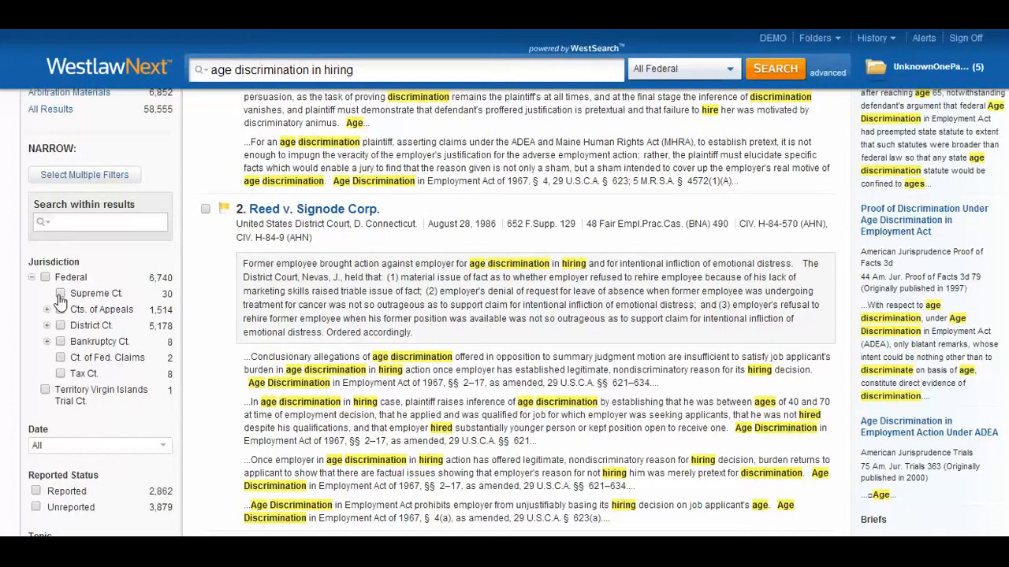
click(46, 312)
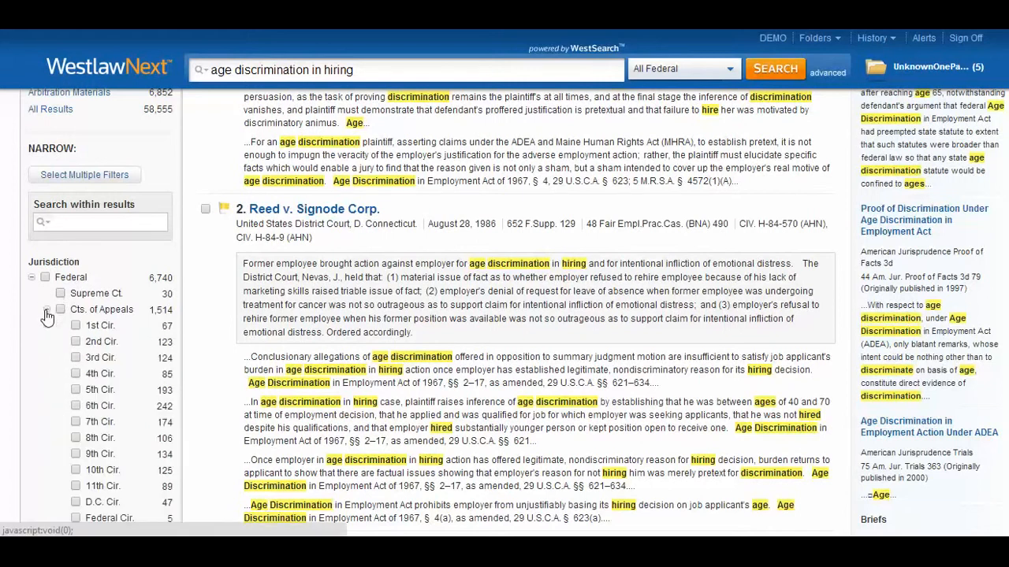
click(76, 471)
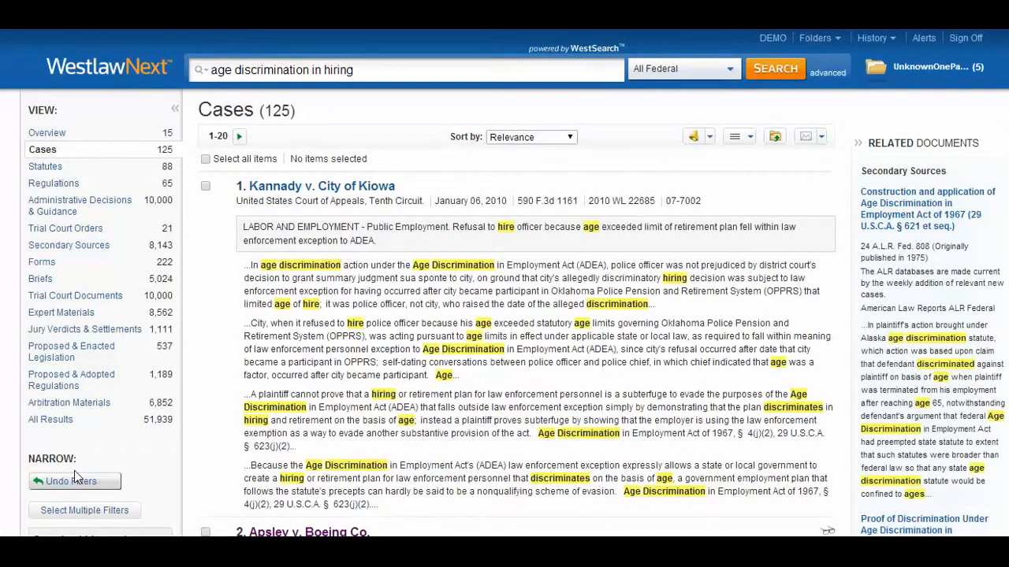
Check the available sort orders and look through the list of Tenth Circuit cases
click(570, 138)
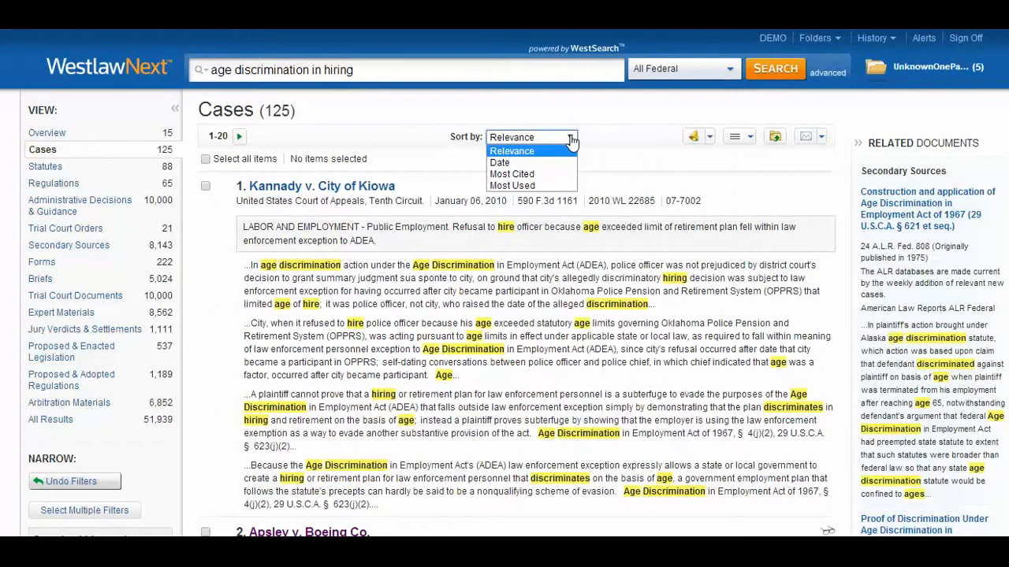
click(571, 138)
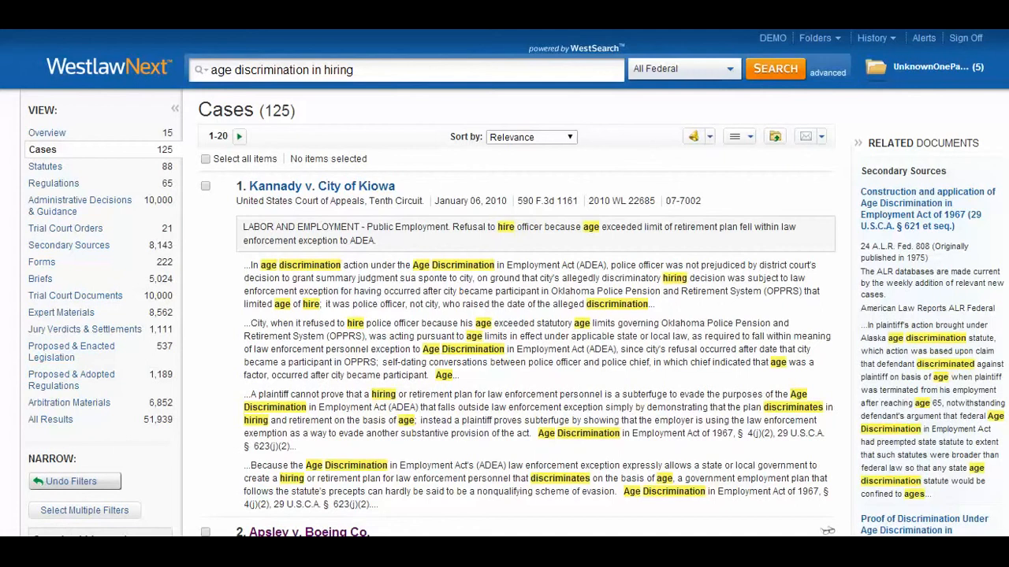
scroll(504, 315, down, 5)
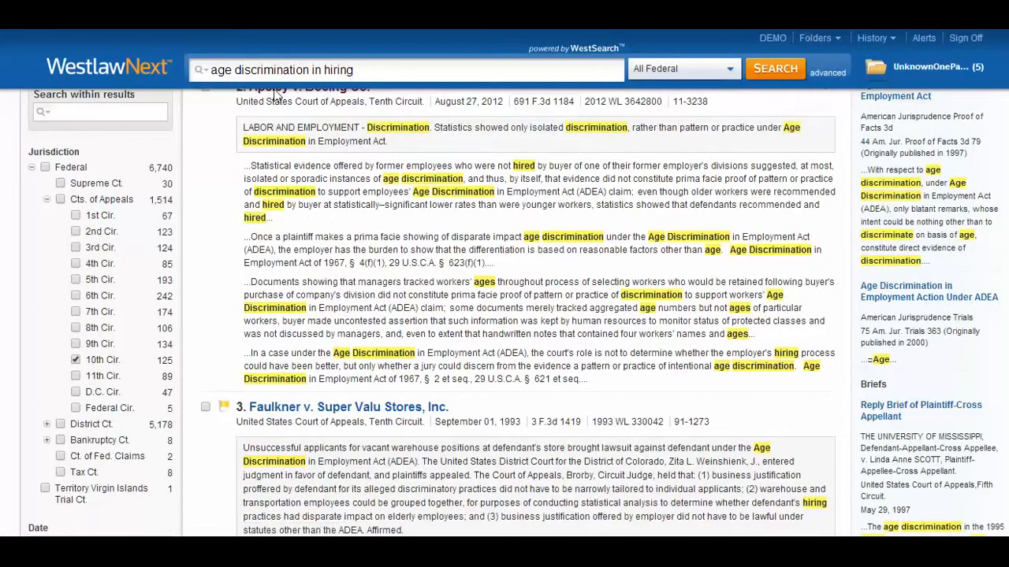
Open Apsley v. Boeing Co., review its synopsis and headnotes, and go to the passage of the opinion behind headnote 3
scroll(329, 101, up, 1)
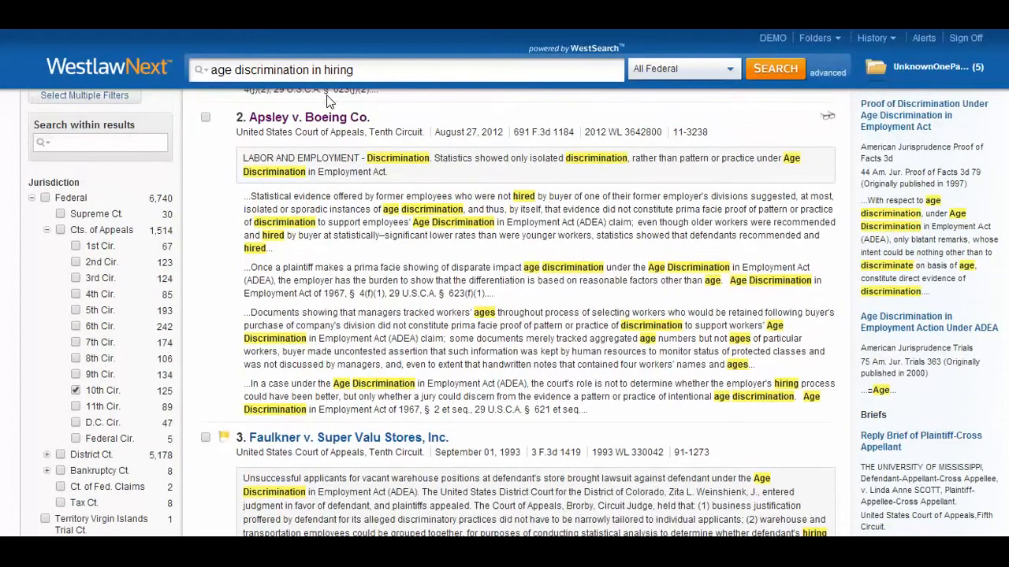
click(307, 121)
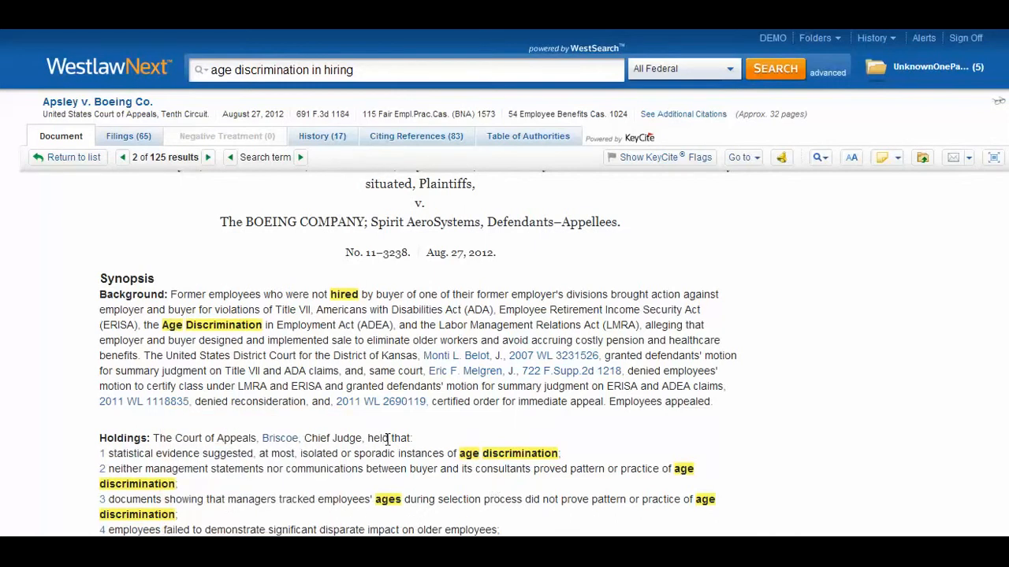
scroll(420, 353, down, 7)
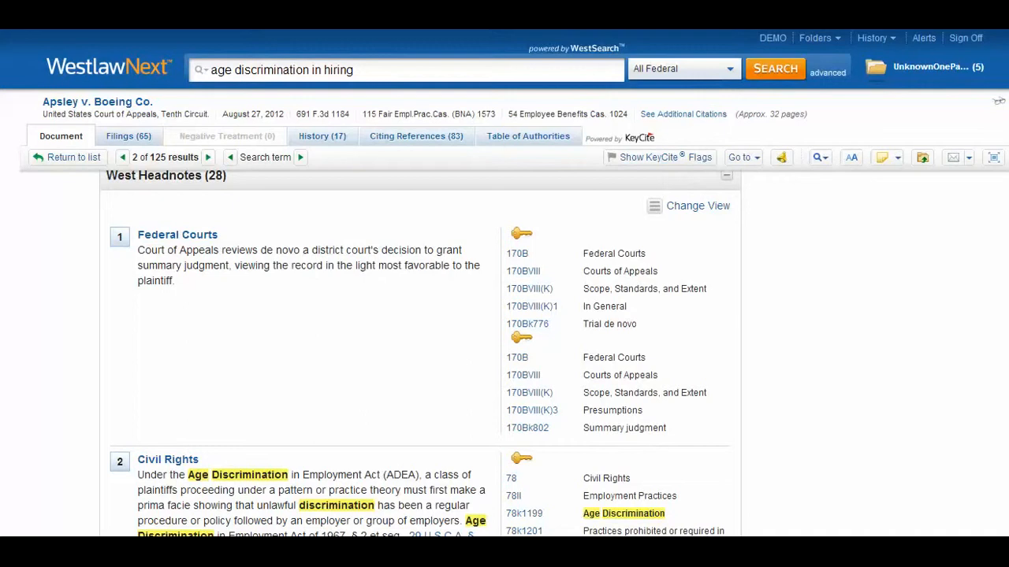
scroll(698, 444, down, 6)
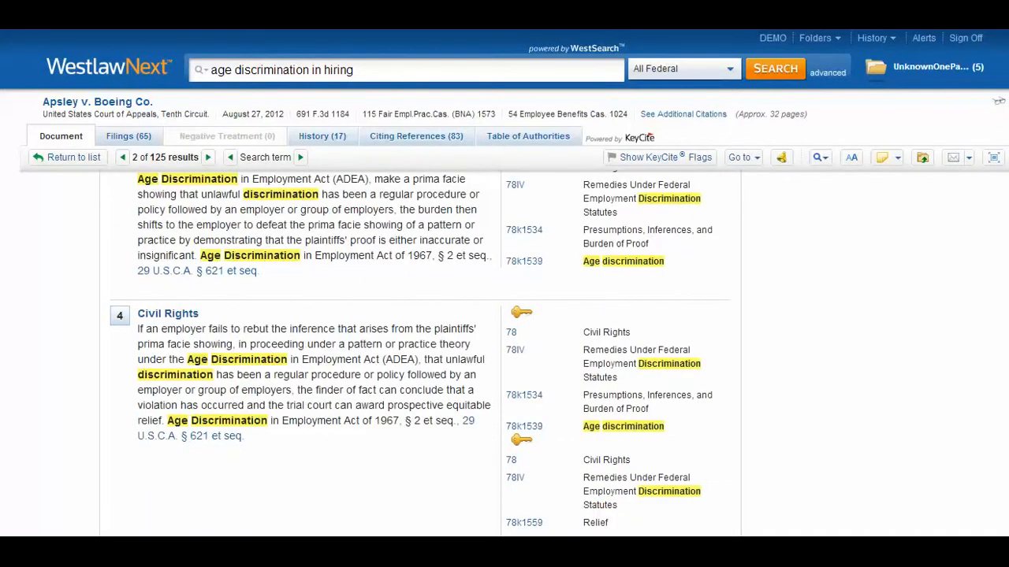
scroll(420, 352, up, 3)
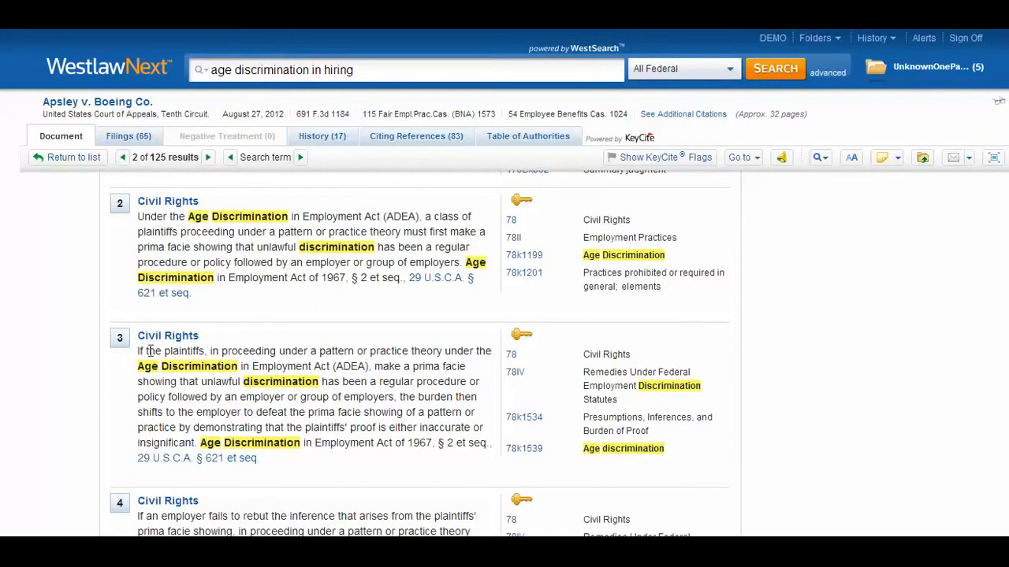
click(119, 340)
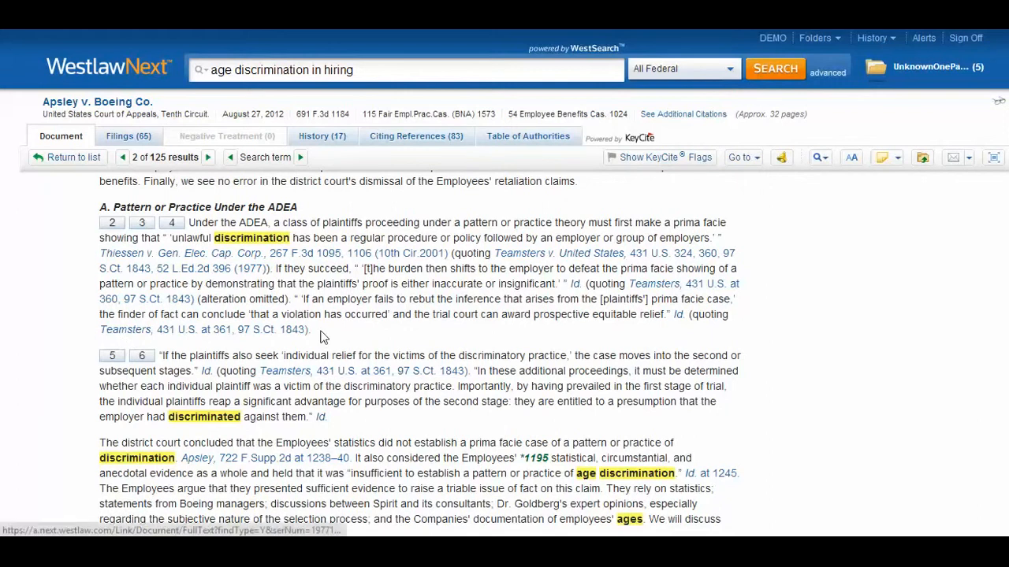
Copy the opinion paragraph beginning "Under the ADEA" with its reference in the Oklahoma citation format
drag(315, 335, 188, 222)
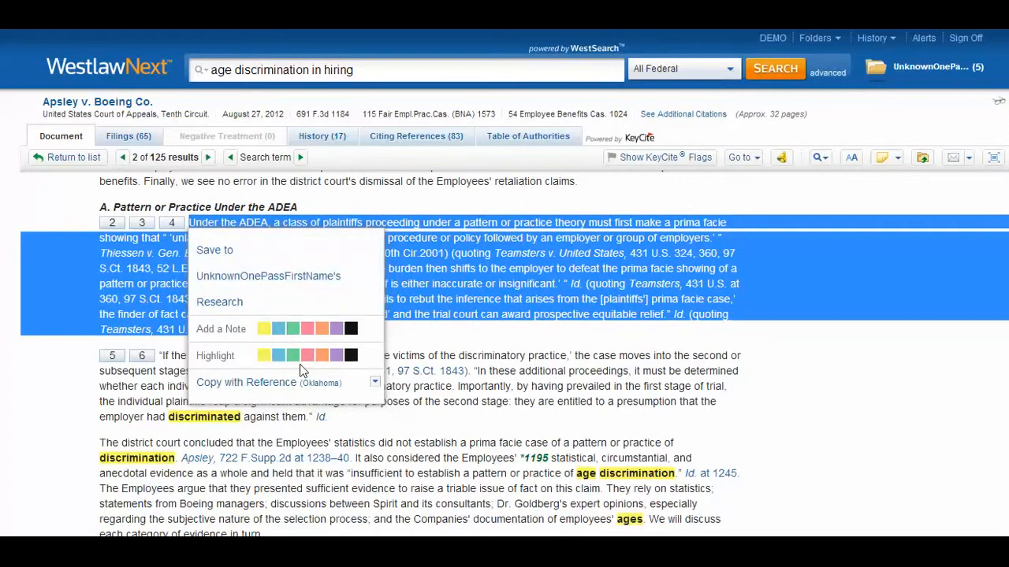
click(377, 384)
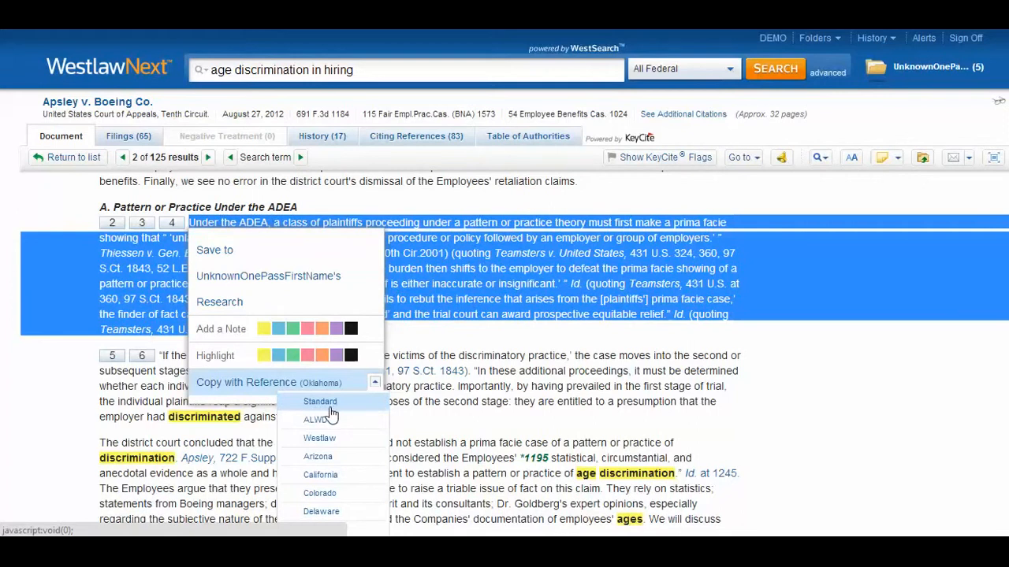
scroll(329, 414, down, 1)
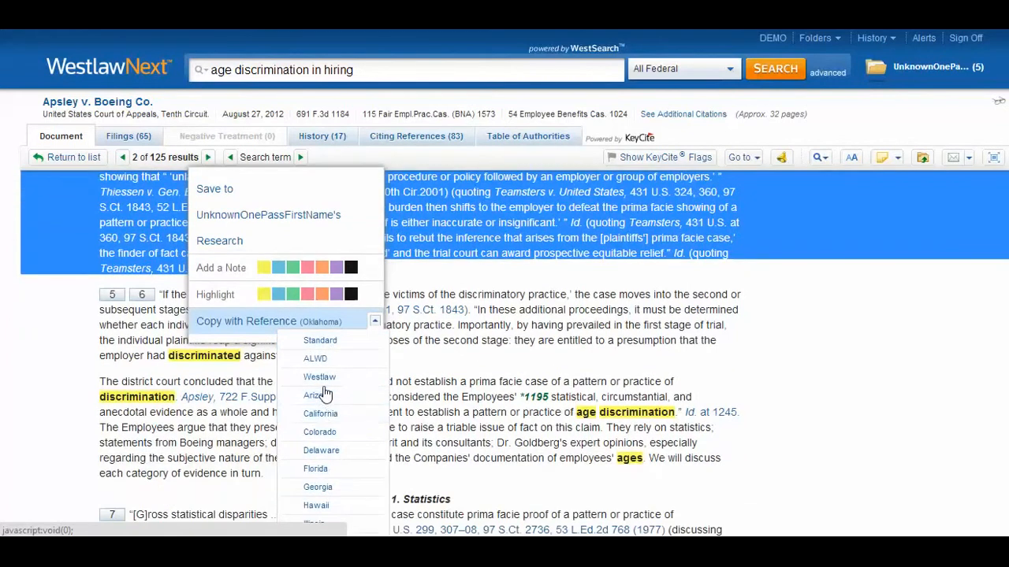
scroll(326, 394, down, 3)
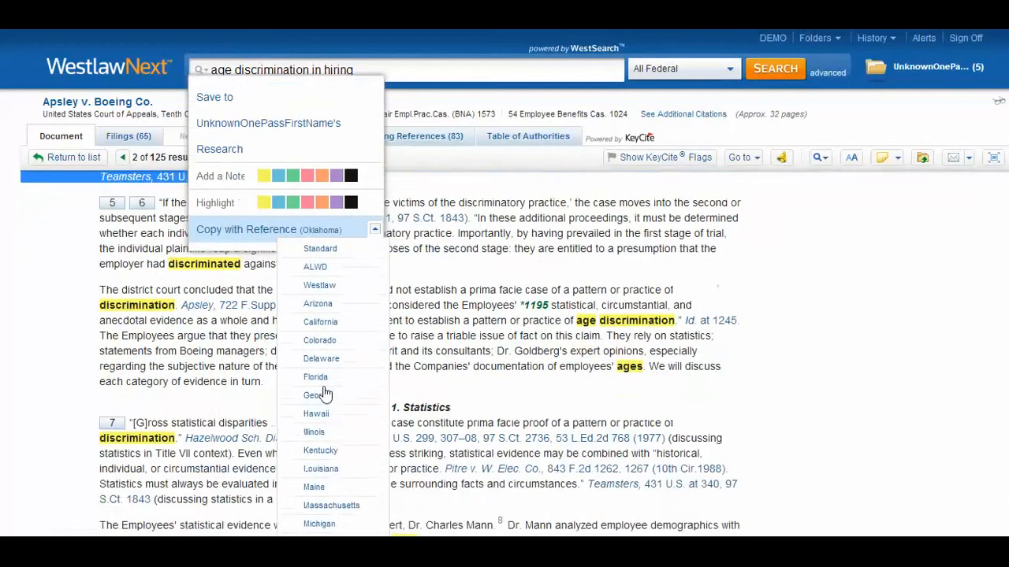
scroll(326, 391, down, 1)
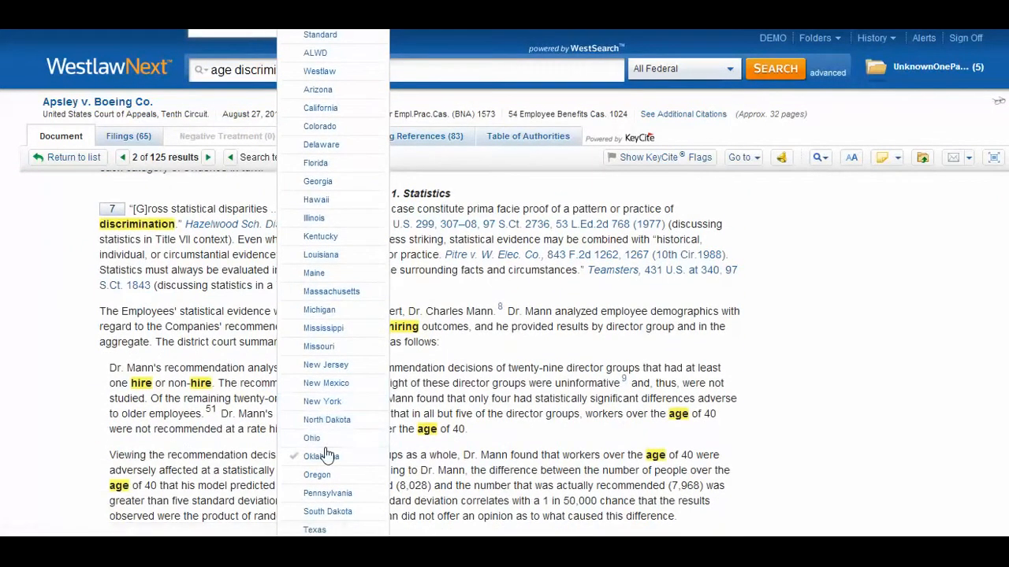
click(325, 461)
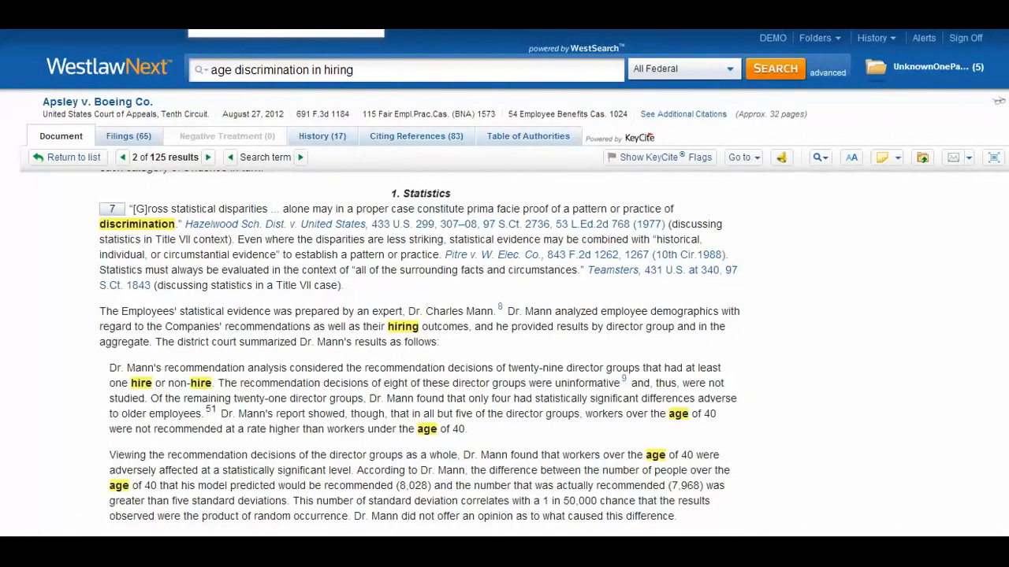
scroll(504, 353, up, 5)
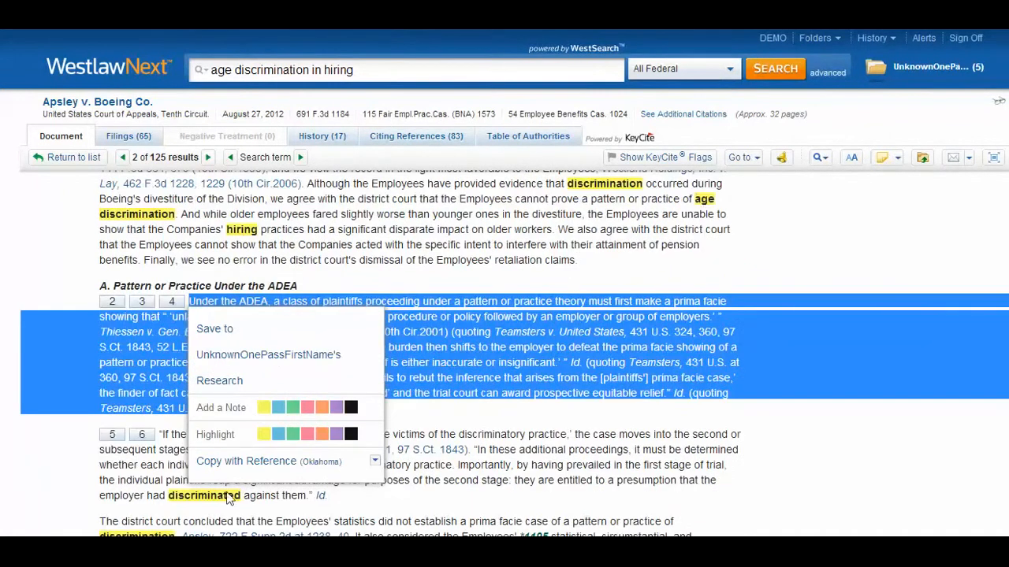
click(242, 473)
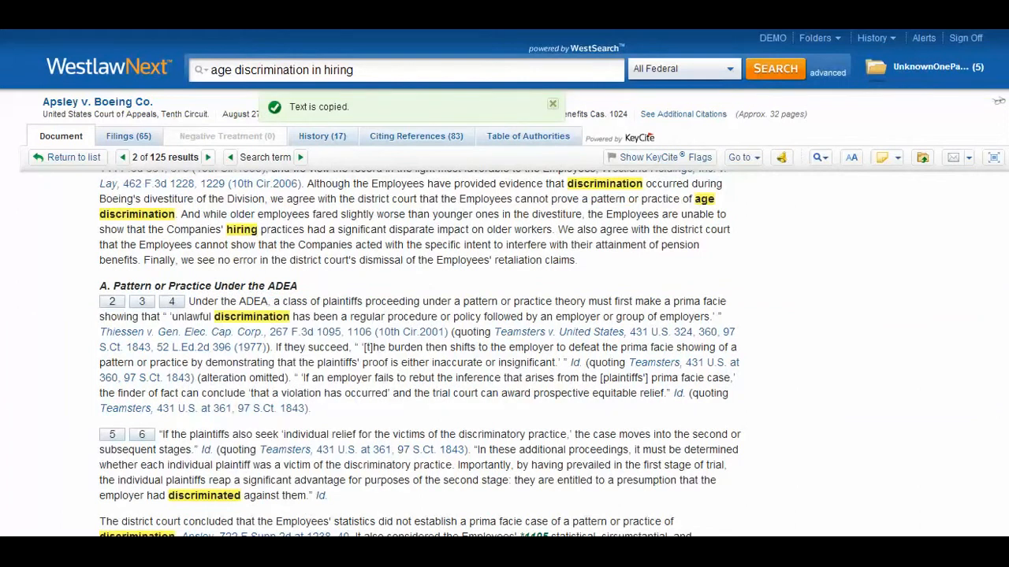
Switch to Word, paste the copied passage with its citation into the blank document, and check the paste options
key(alt+Tab)
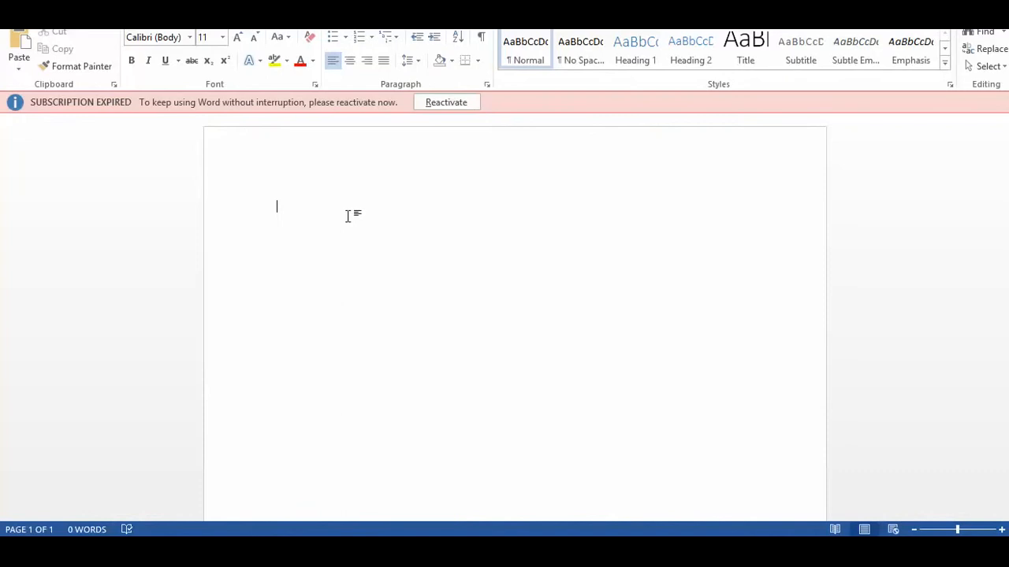
text(Under the ADEA, a class of plaintiffs proceeding under a pattern or practice theory must first make a prima facie showing that " ‘unlawful discrimination has been a regular procedure or policy followed by an employer or group of employers.’ " Thiessen v. Gen. Elec. Cap. Corp., 267 F.3d 1095, 1106 (10th Cir.2001) (quoting Teamsters v. United States, 431 U.S. 324, 360, 97 S.Ct. 1843, 52 L.Ed.2d 396 (1977)). If they succeed, " ‘[t]he burden then shifts to the employer to defeat the prima facie showing of a pattern or practice by demonstrating that the plaintiffs' proof is either inaccurate or insignificant.’ " Id. (quoting Teamsters, 431 U.S. at 360, 97 S.Ct. 1843) (alteration omitted). " ‘If an employer fails to rebut the inference that arises from the [plaintiffs'] prima facie case,’ the finder of fact can conclude ‘that a violation has occurred’ and the trial court can award prospective equitable relief.’ " Id. (quoting Teamsters, 431 U.S. at 361, 97 S.Ct. 1843).  Apsley v. Boeing Co., 691 F.3d 1184, 1194 (10th Cir. 2012))
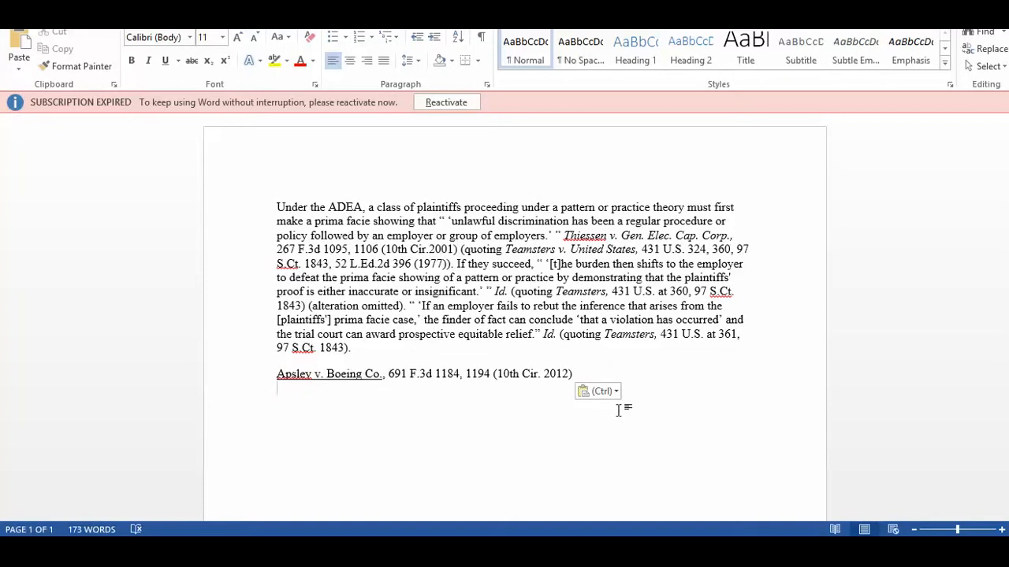
click(593, 394)
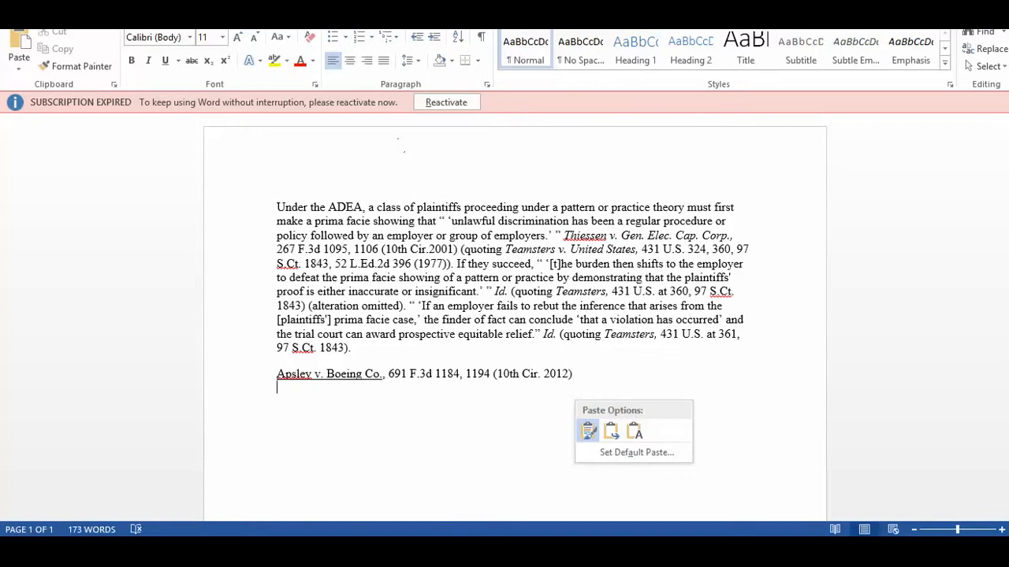
Switch back to WestlawNext and display the court filings for Apsley v. Boeing Co
mouse_move(251, 550)
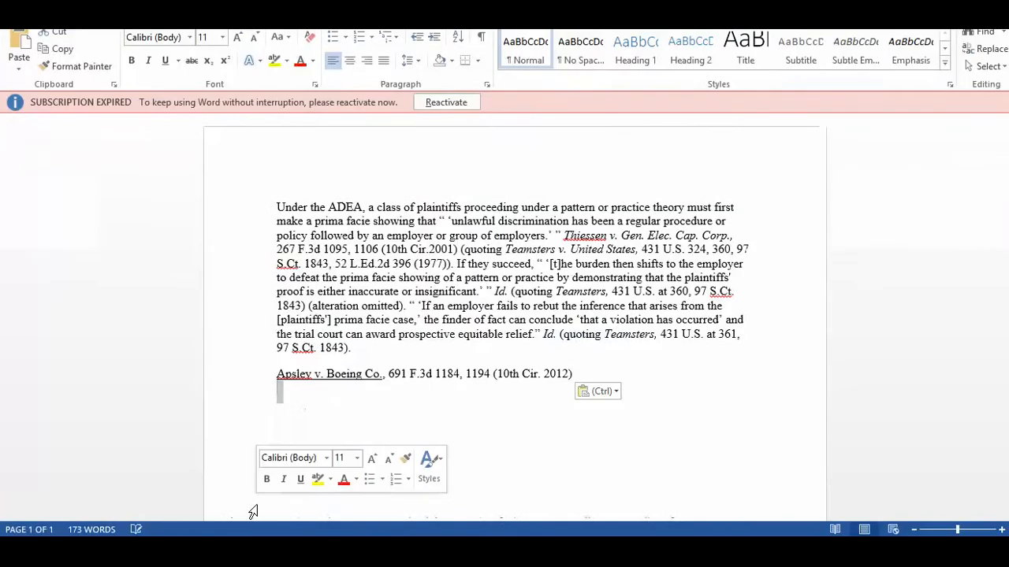
click(251, 550)
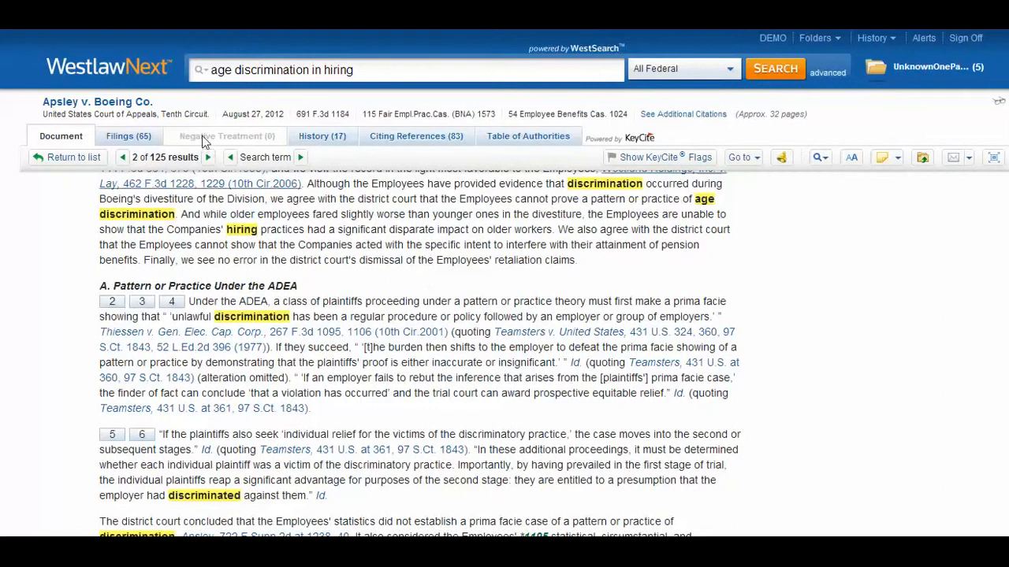
click(124, 139)
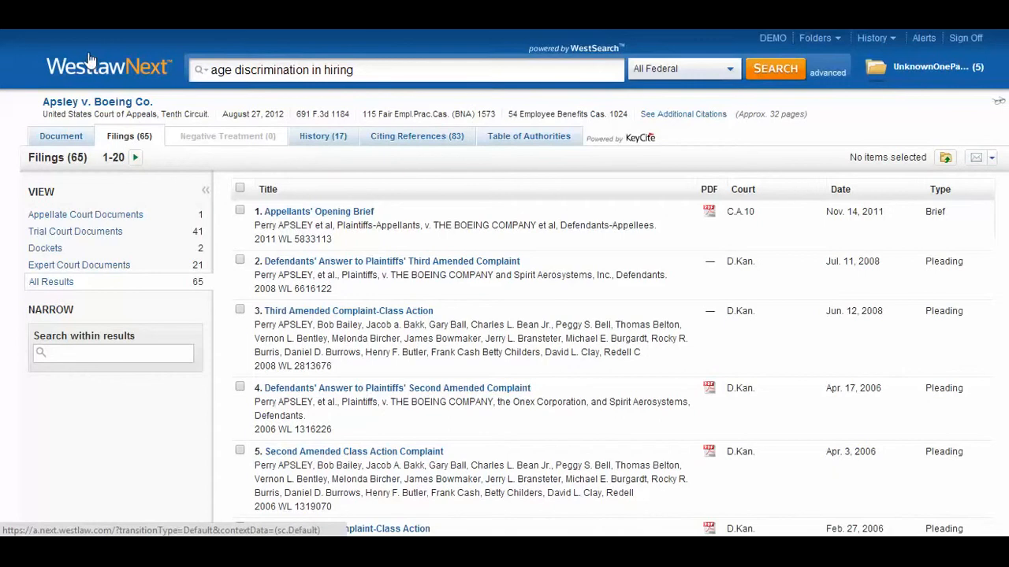
Rerun the "age discrimination in hiring" search and display only the Secondary Sources results
click(784, 71)
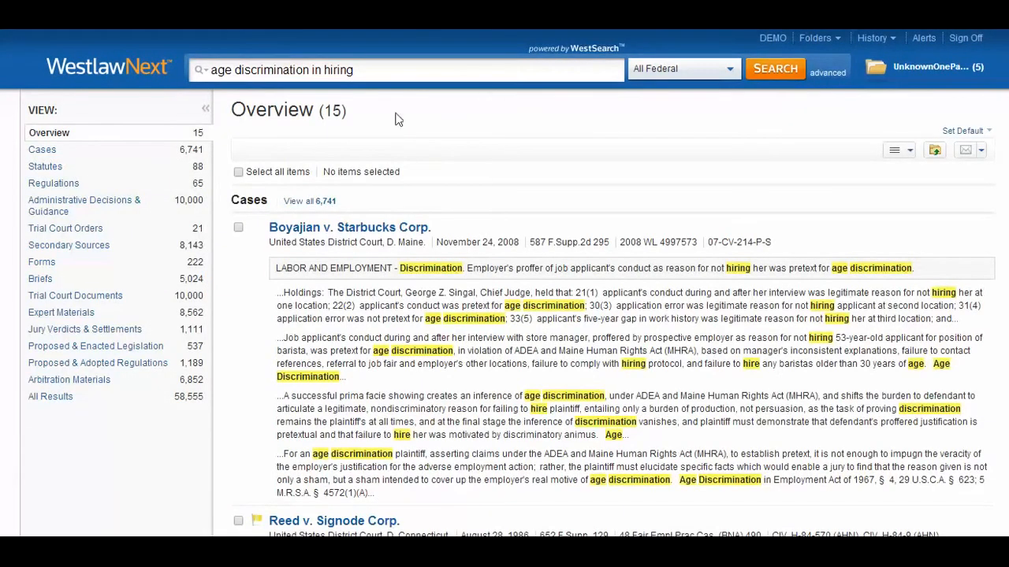
click(69, 248)
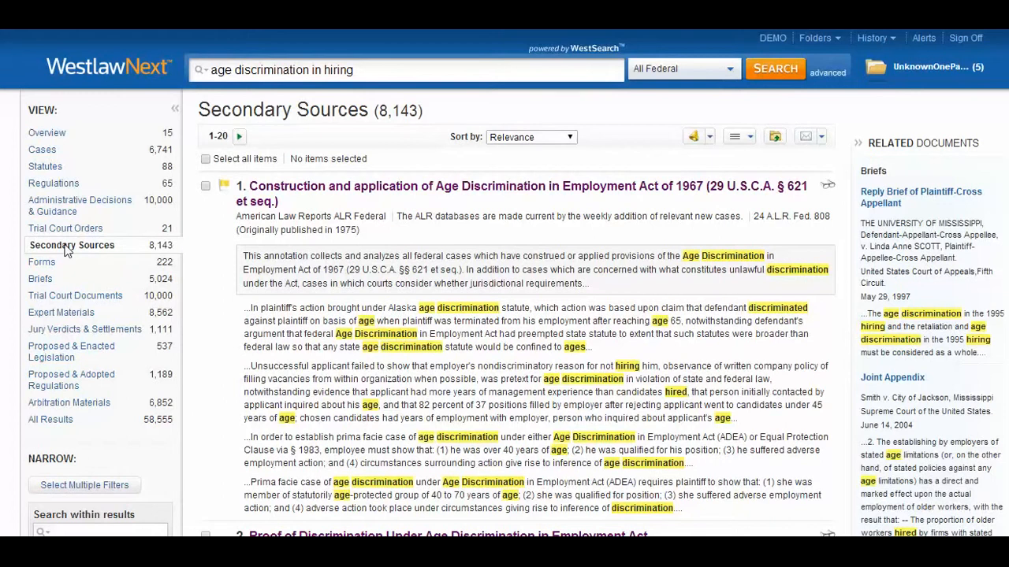
View § 5[b] on hiring in the American Law Reports annotation on the ADEA, and check the tips for searching within the results list
click(411, 195)
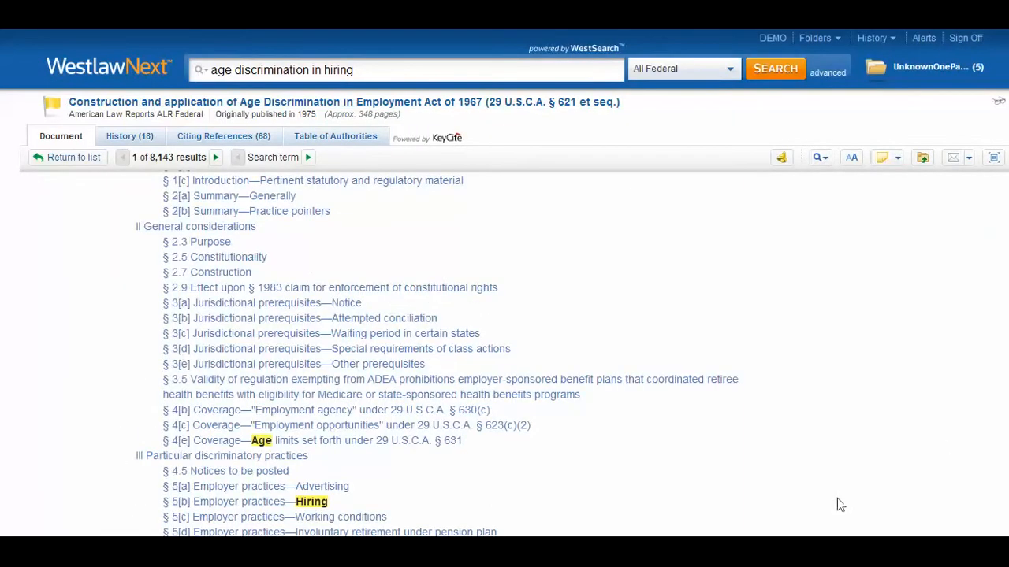
click(234, 504)
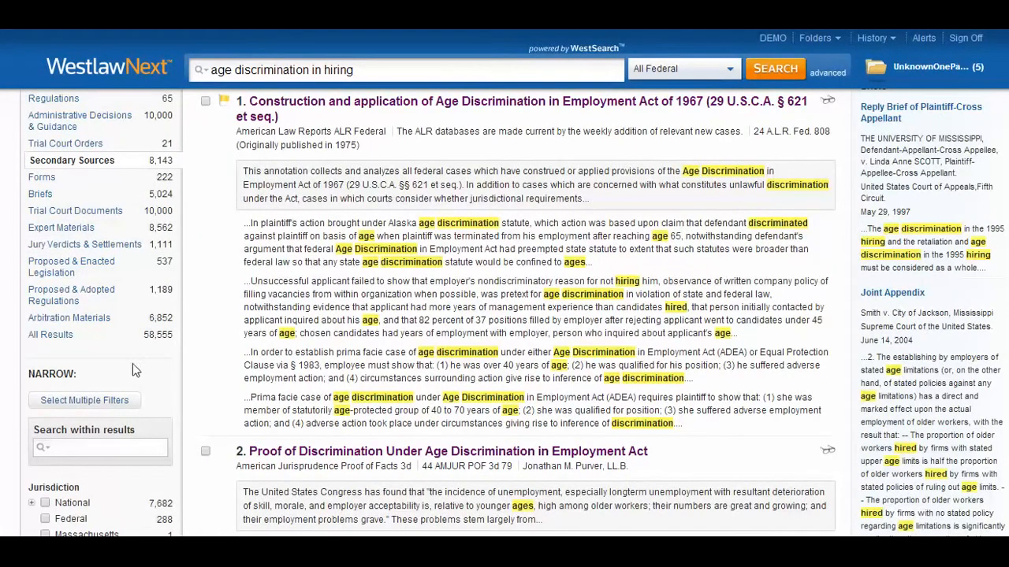
click(83, 450)
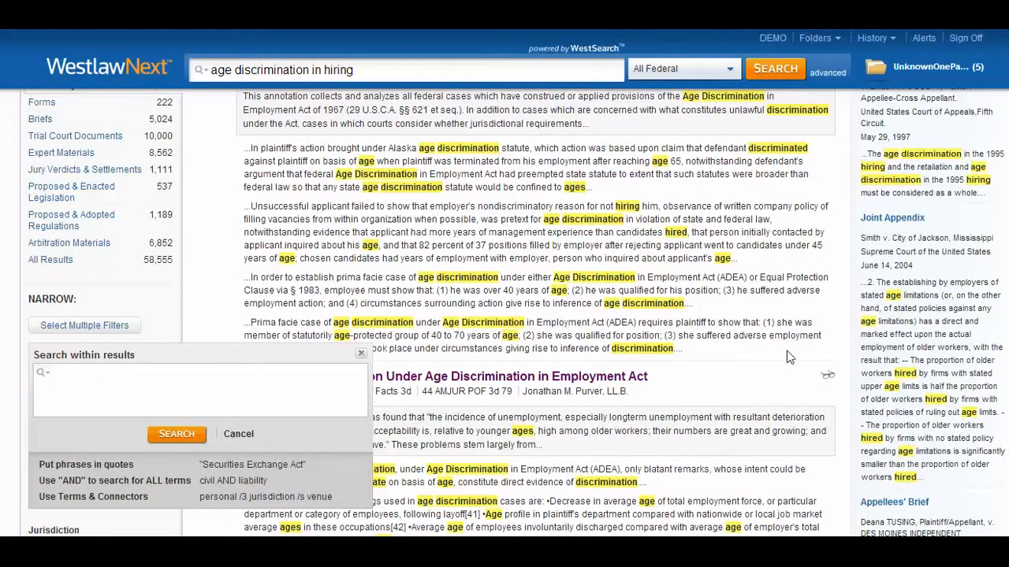
click(361, 357)
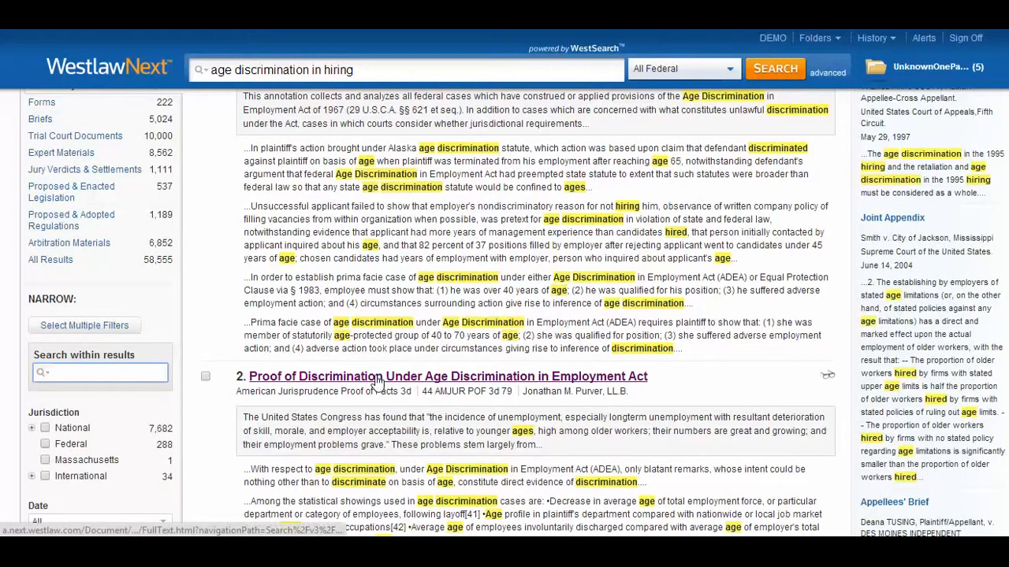
Open "Proof of Discrimination Under Age Discrimination in Employment Act", review its article outline, and go to the § 61 proof checklist
click(377, 380)
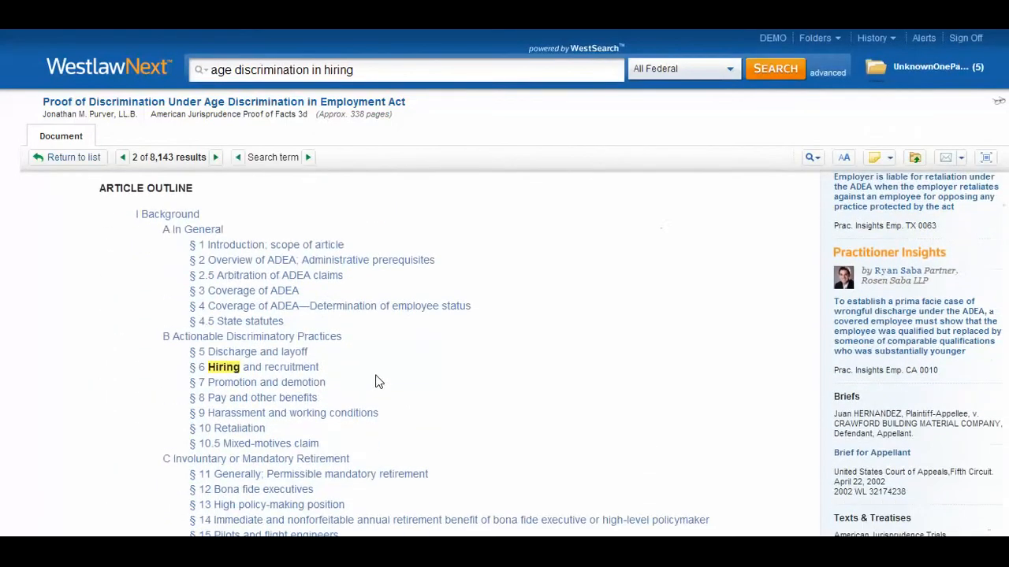
scroll(379, 383, down, 3)
scroll(379, 382, down, 1)
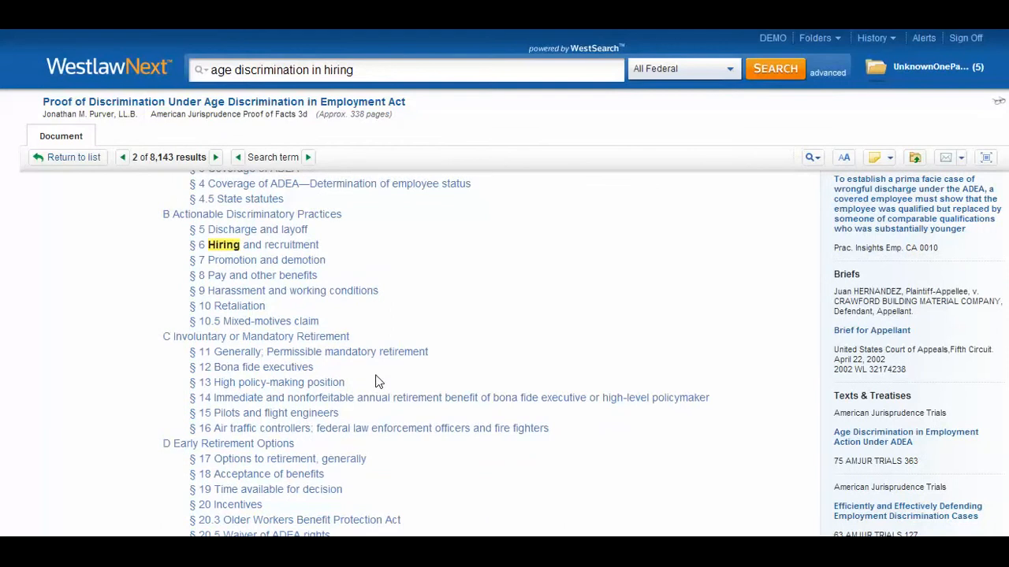
scroll(375, 382, down, 10)
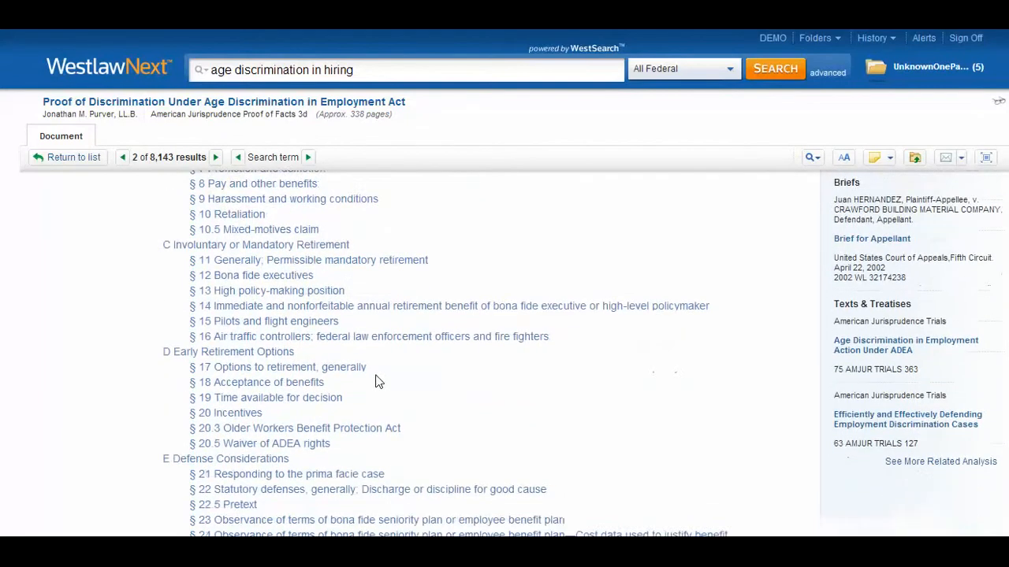
scroll(375, 382, down, 11)
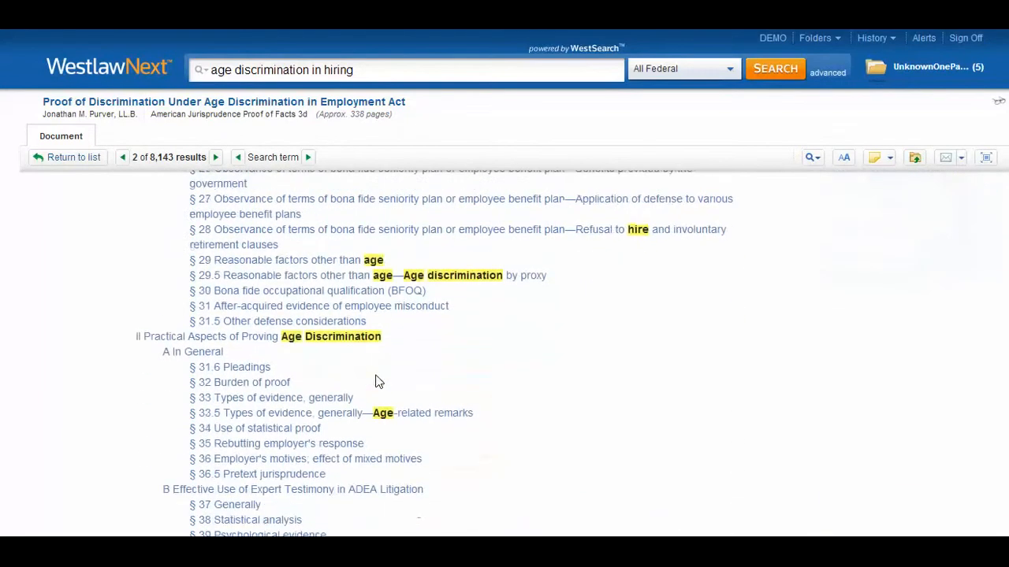
scroll(375, 382, down, 2)
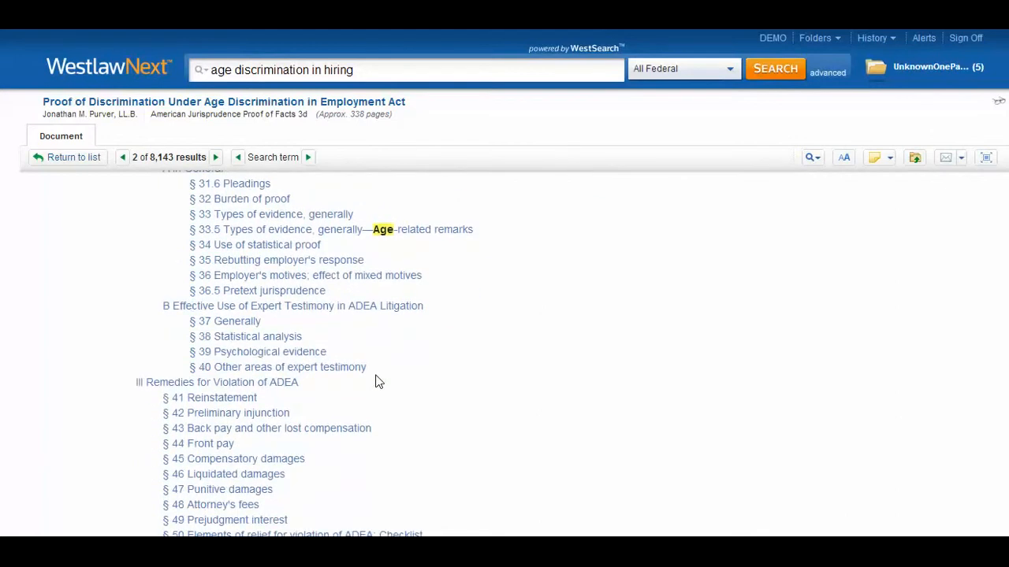
scroll(375, 383, down, 9)
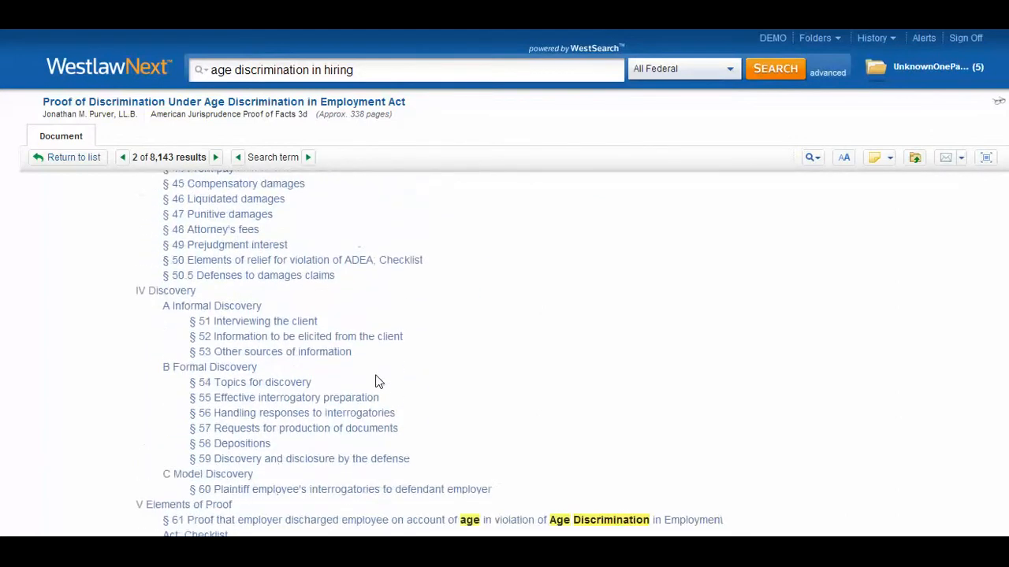
scroll(375, 382, down, 3)
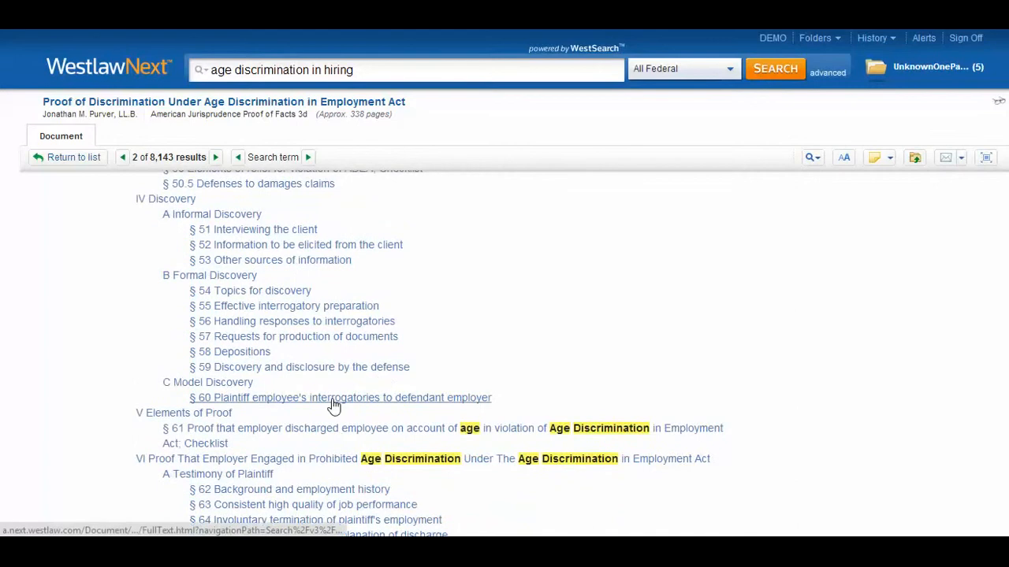
scroll(380, 442, down, 4)
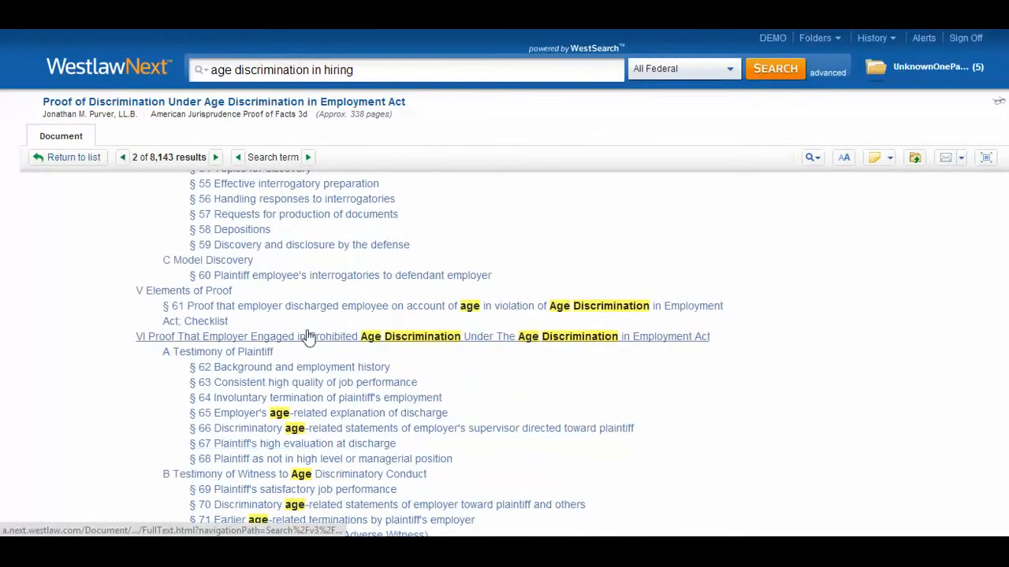
click(331, 314)
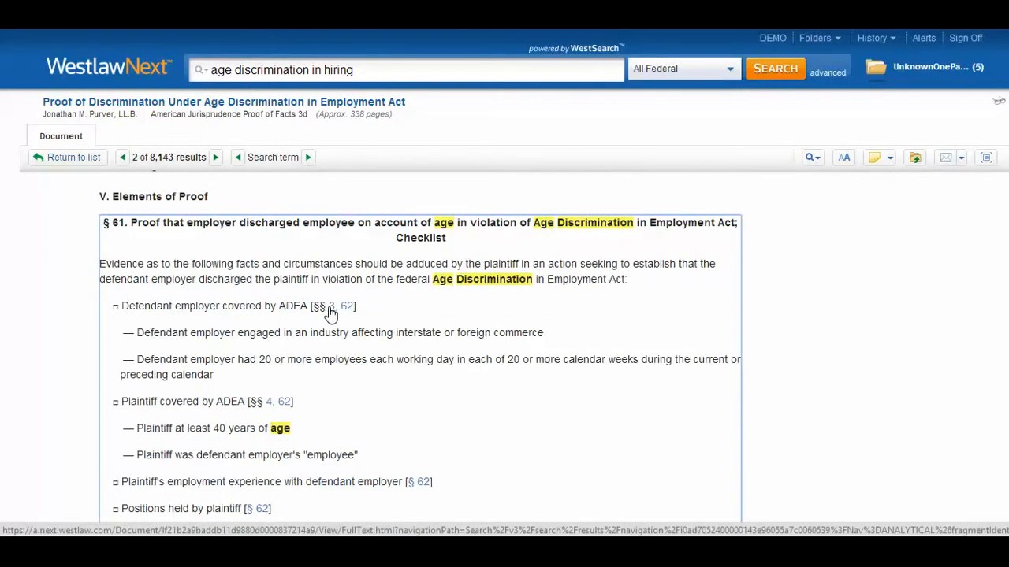
Return to the Secondary Sources results and pick Causes of Action Second Series as a publication name filter by looking up "cause"
click(60, 66)
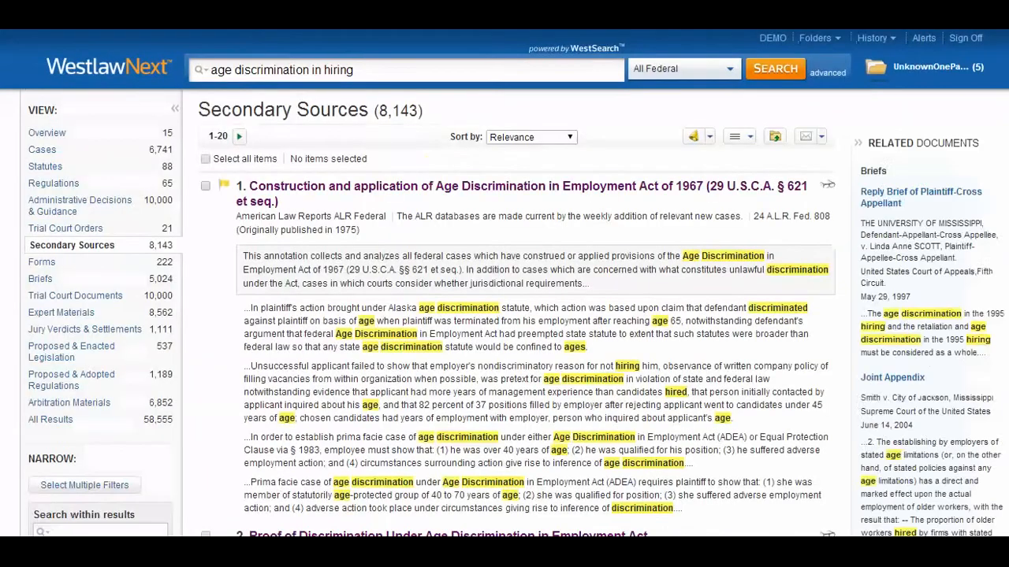
scroll(504, 315, down, 5)
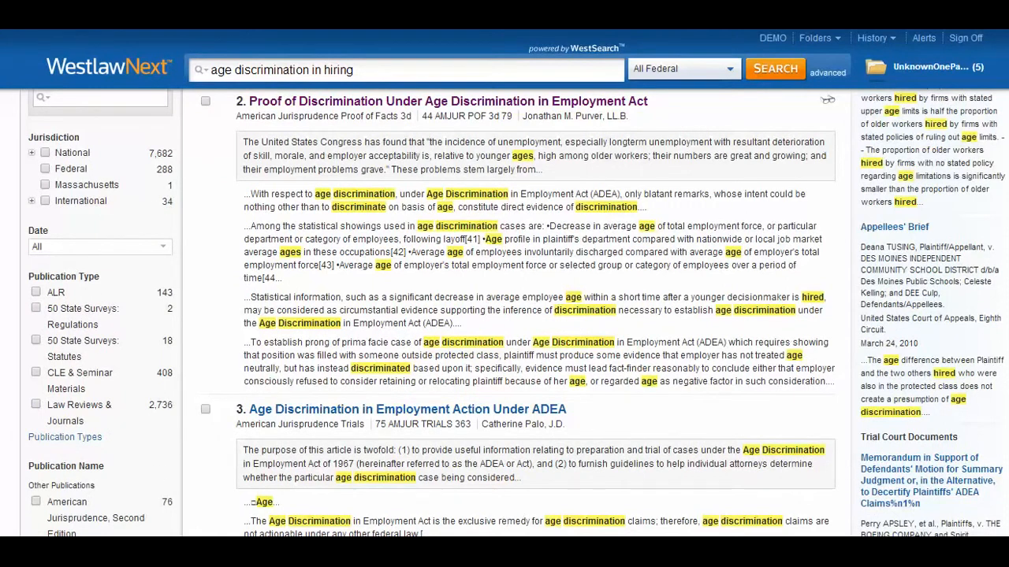
scroll(505, 316, down, 5)
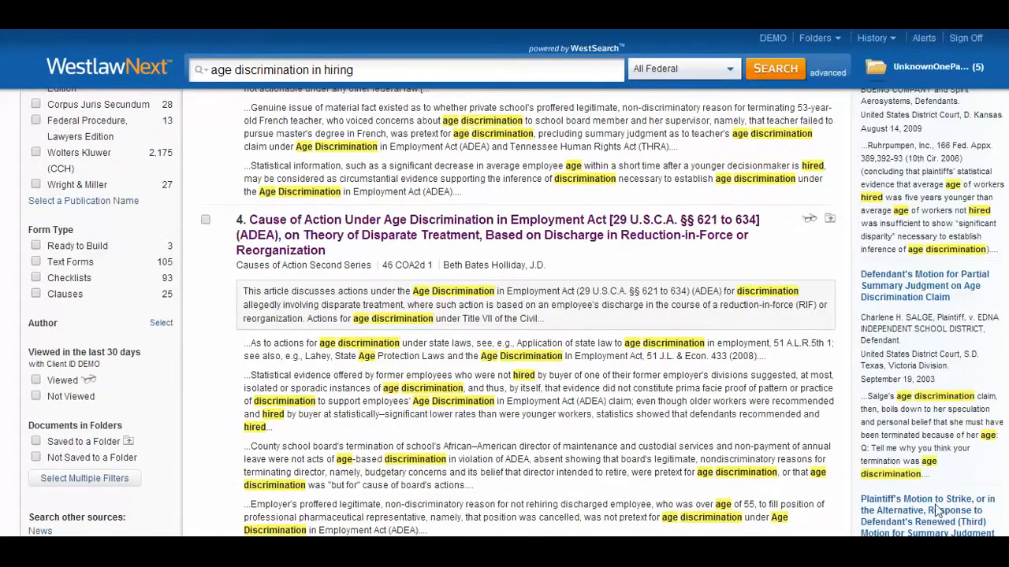
click(88, 203)
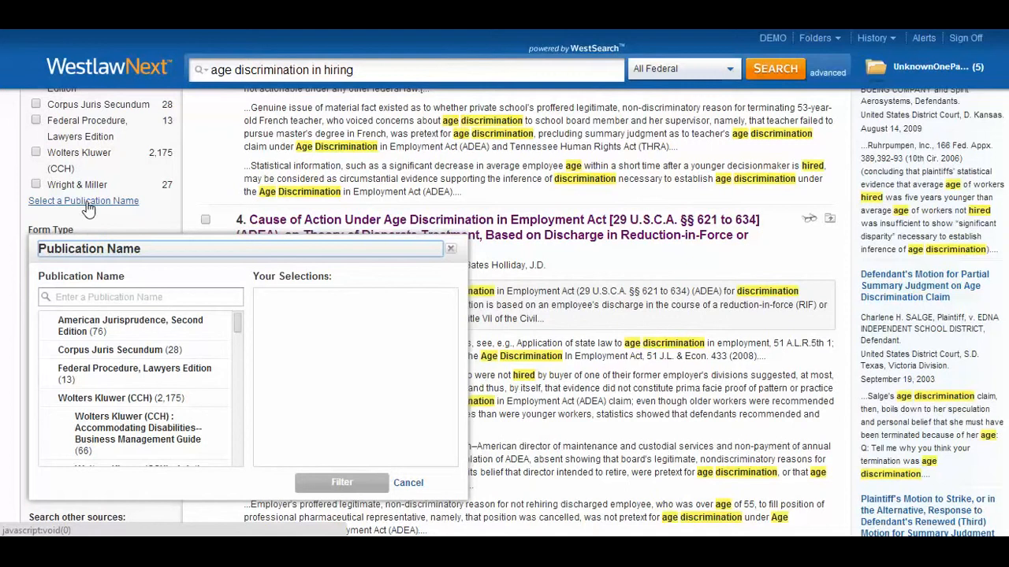
click(89, 297)
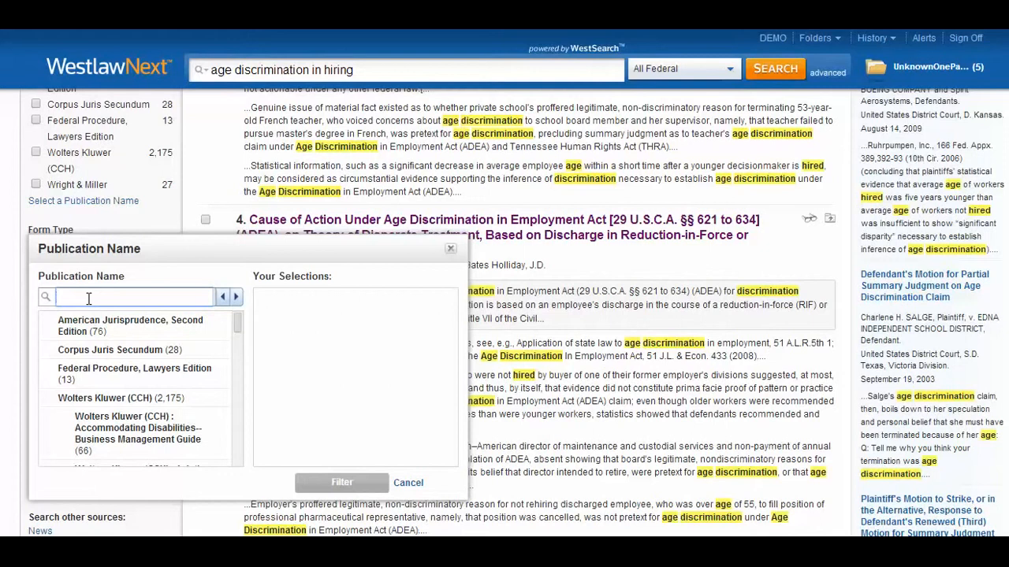
text(cause)
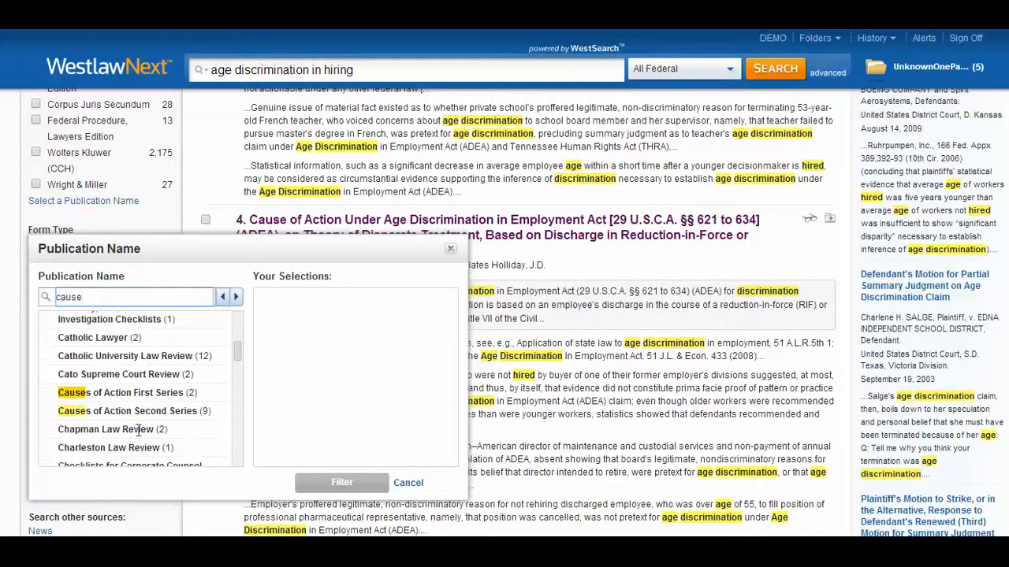
click(143, 417)
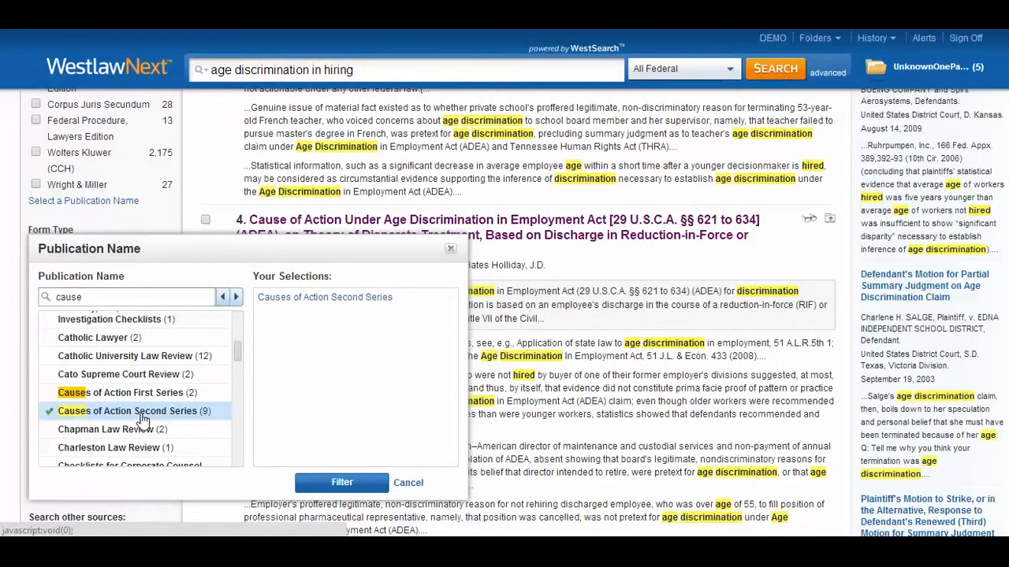
Look up "oklahoma" in the publication names, add Oklahoma Law Review to the selections, and apply the filter
double_click(91, 295)
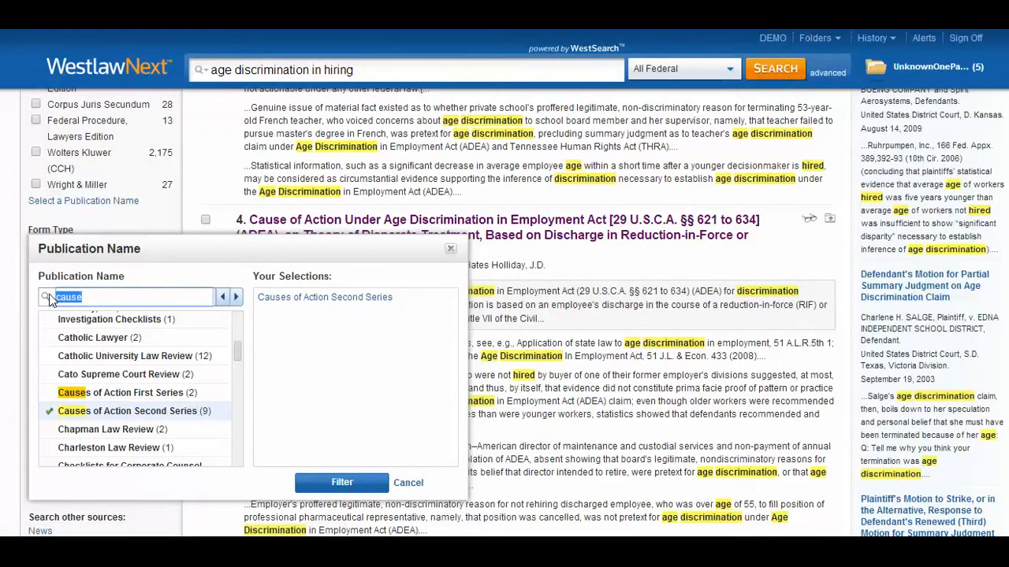
text(okl)
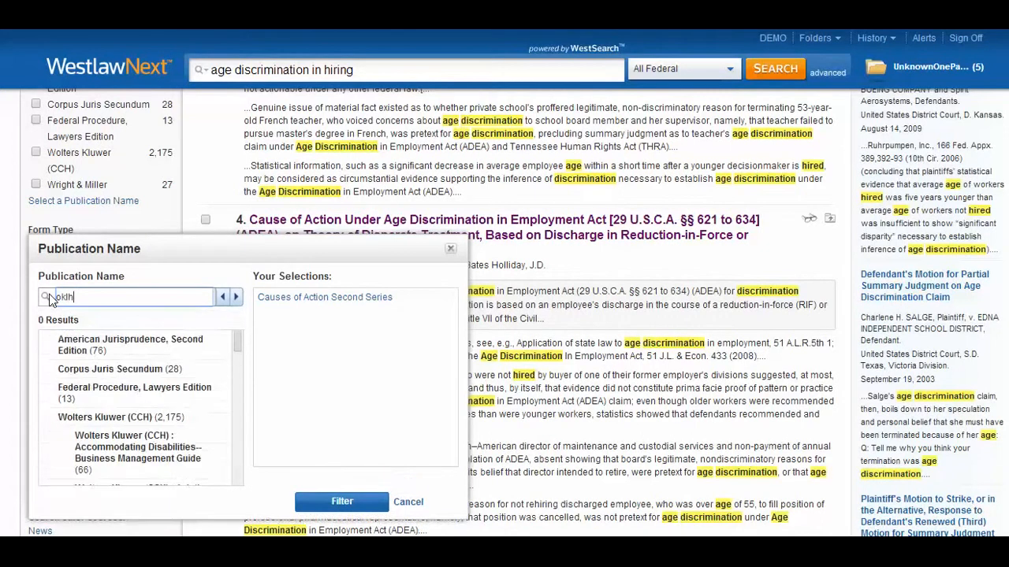
text(ahoma)
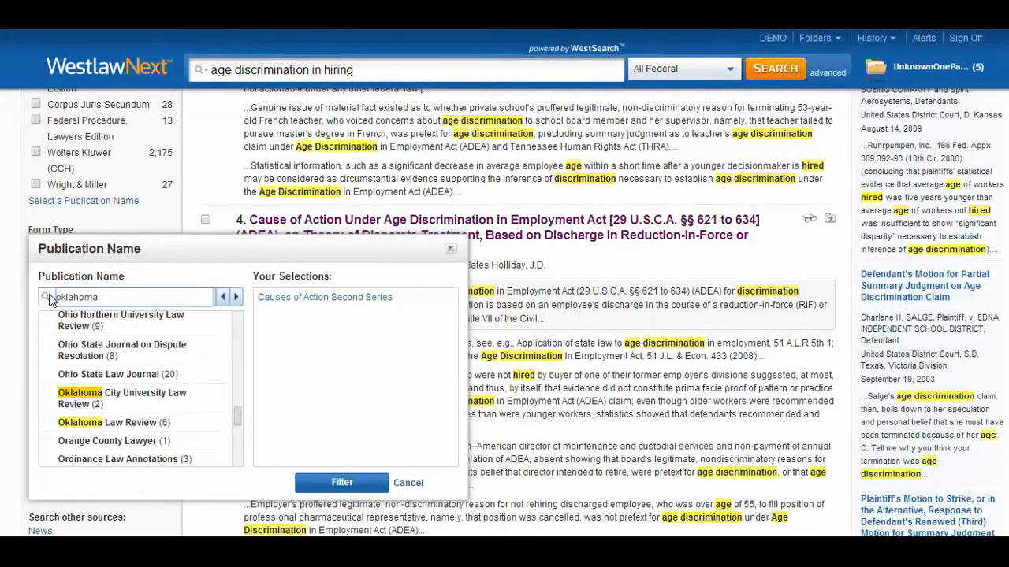
click(119, 425)
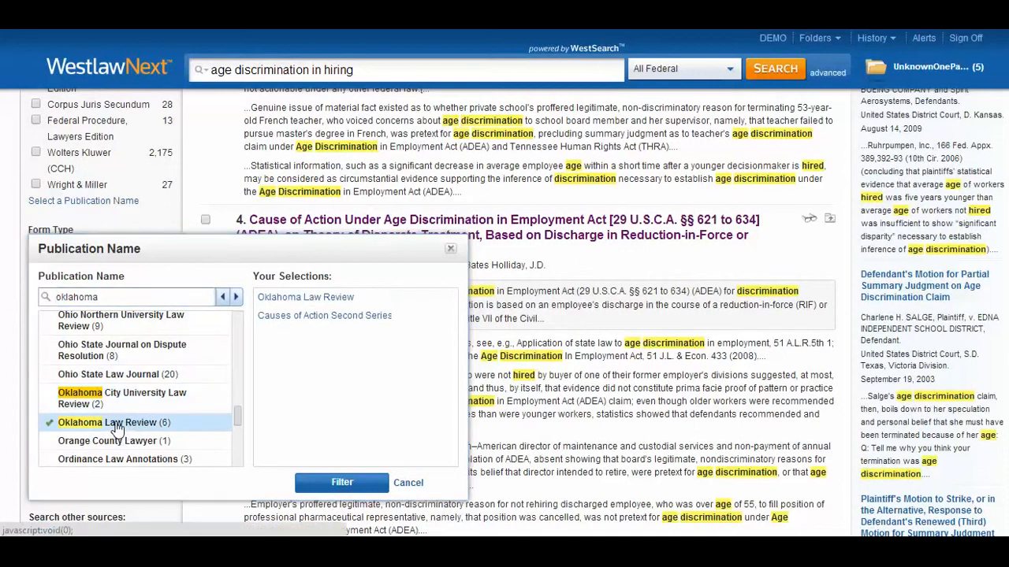
click(347, 483)
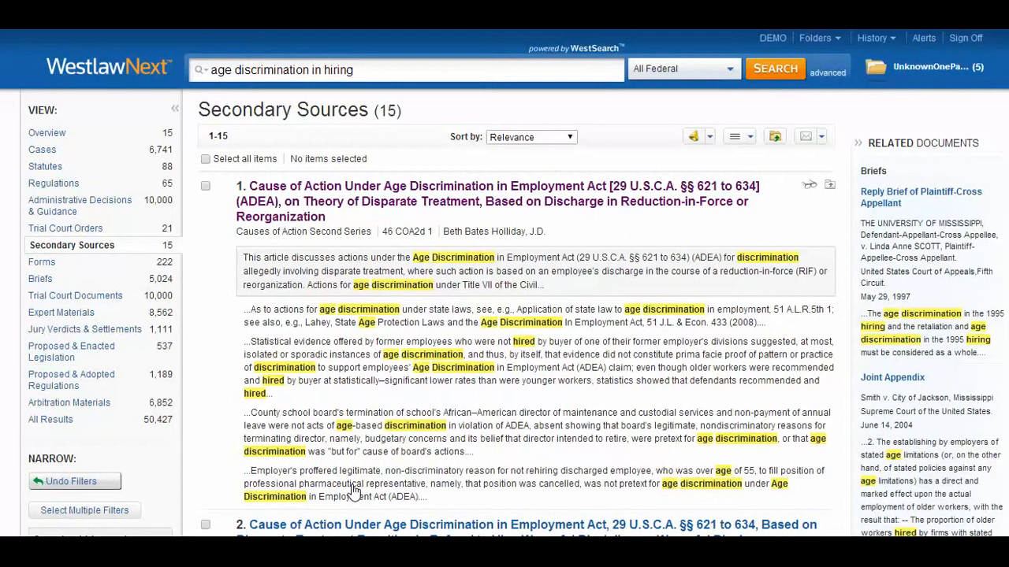
Open the Causes of Action article on ADEA disparate treatment in a reduction-in-force, review its outline, and go to the § 42 sample complaint
click(446, 206)
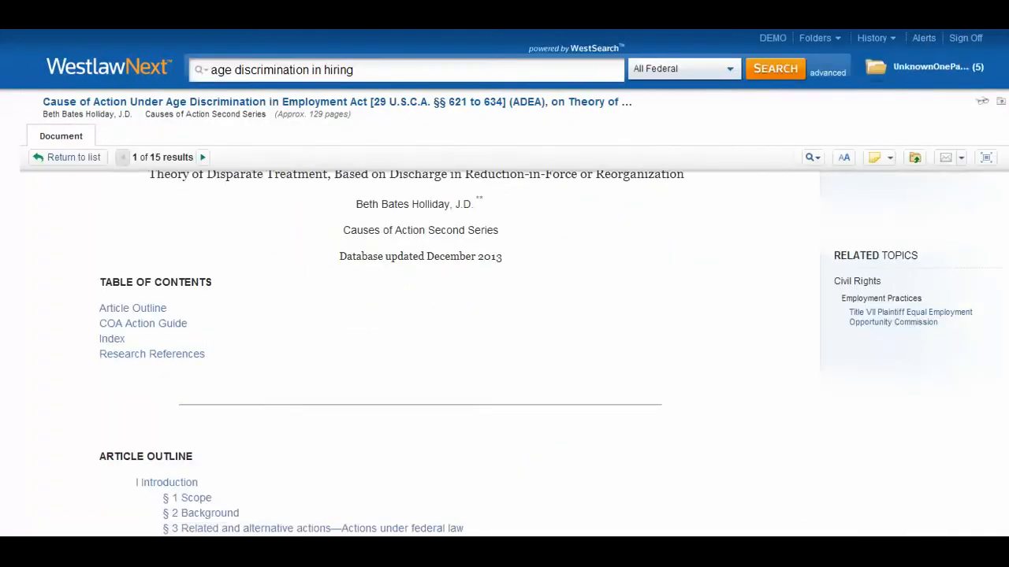
scroll(504, 355, down, 3)
scroll(504, 355, down, 5)
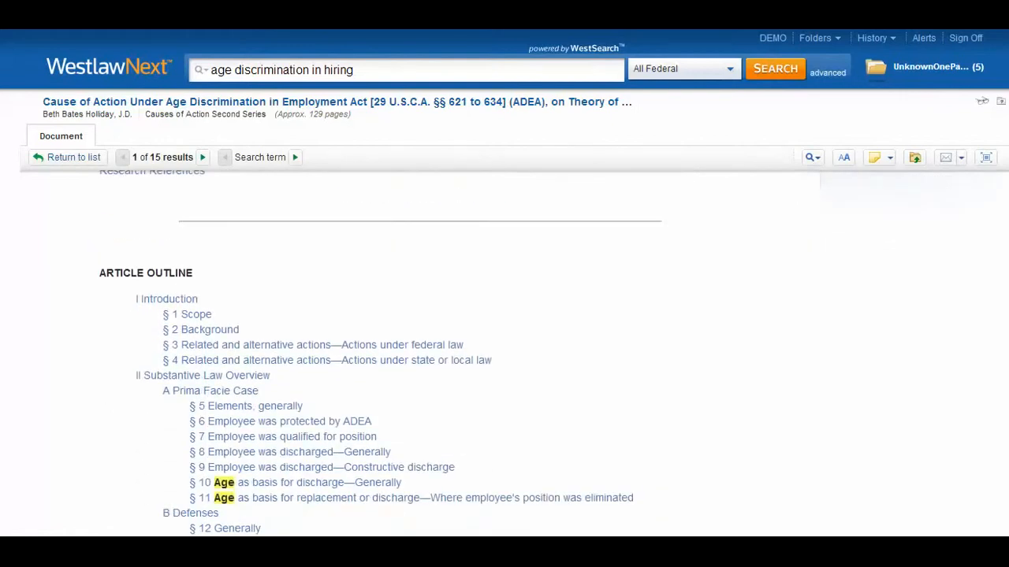
scroll(505, 355, down, 5)
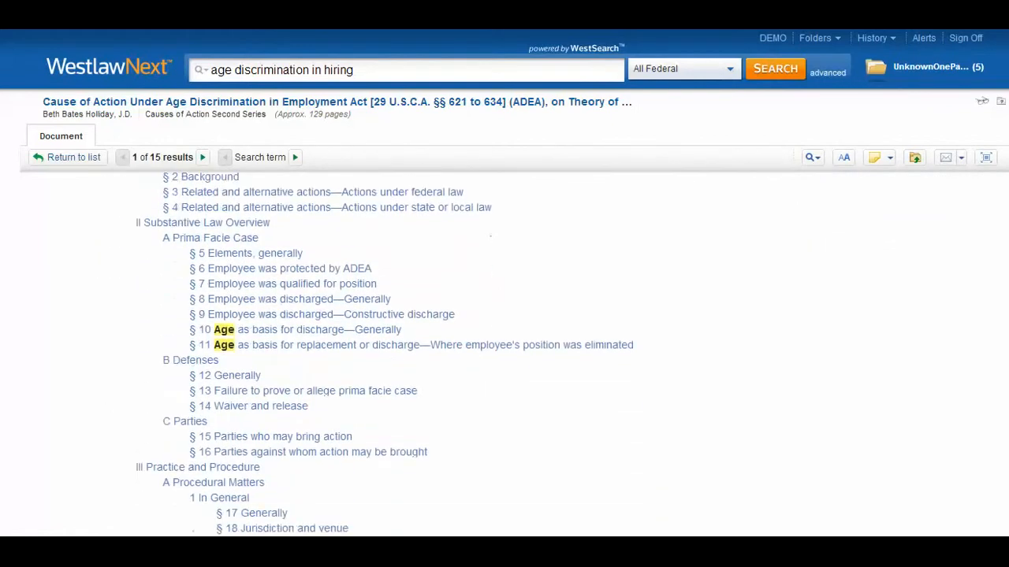
scroll(504, 354, down, 4)
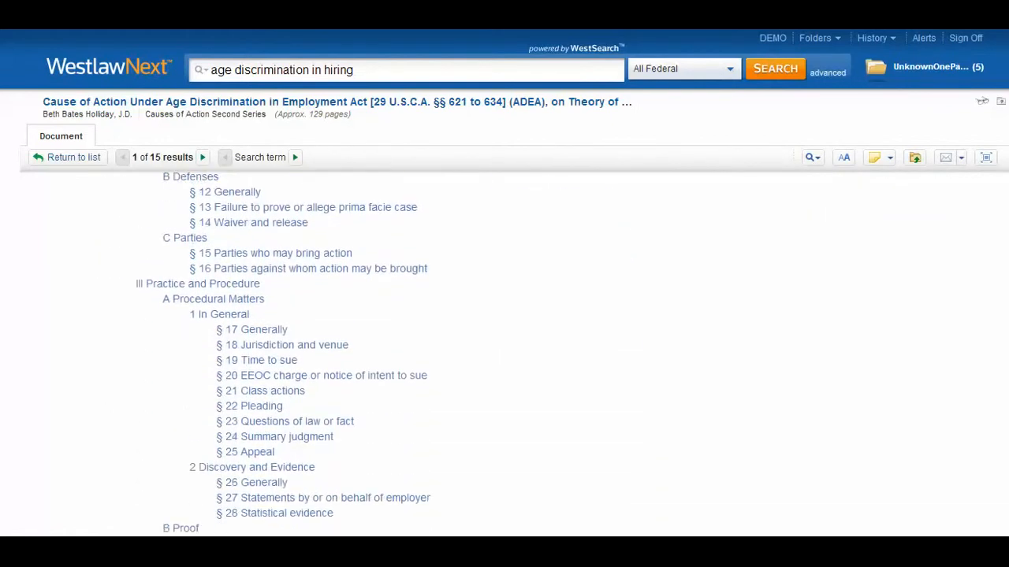
scroll(505, 354, down, 7)
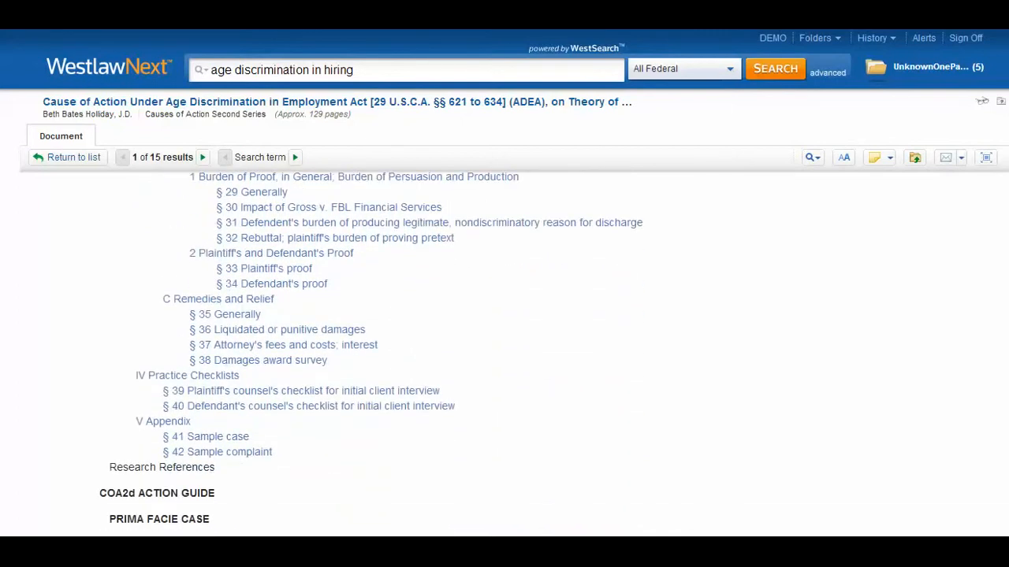
click(228, 453)
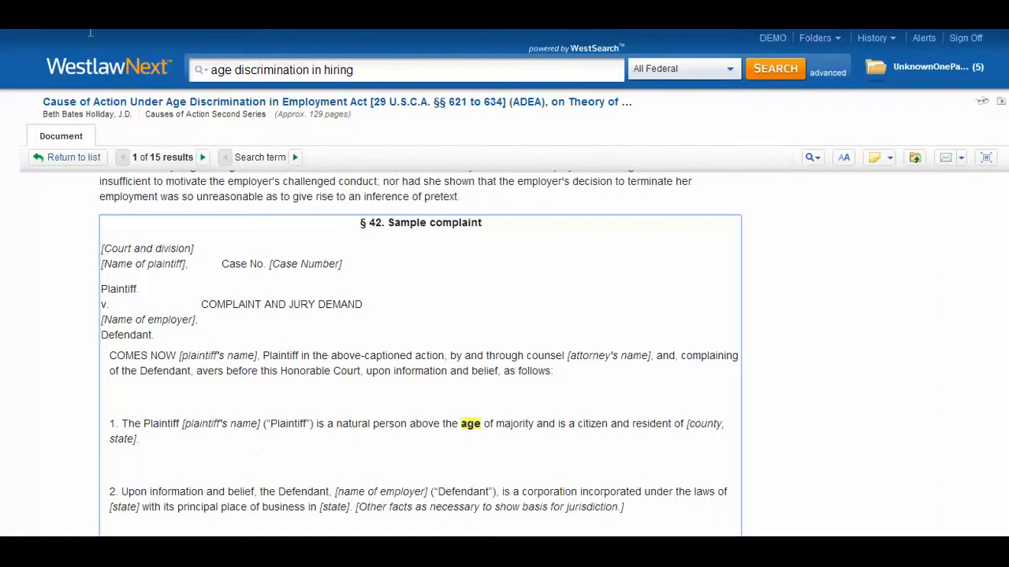
Go back to the WestlawNext home page and open the advanced search for Trial Court Documents
click(96, 69)
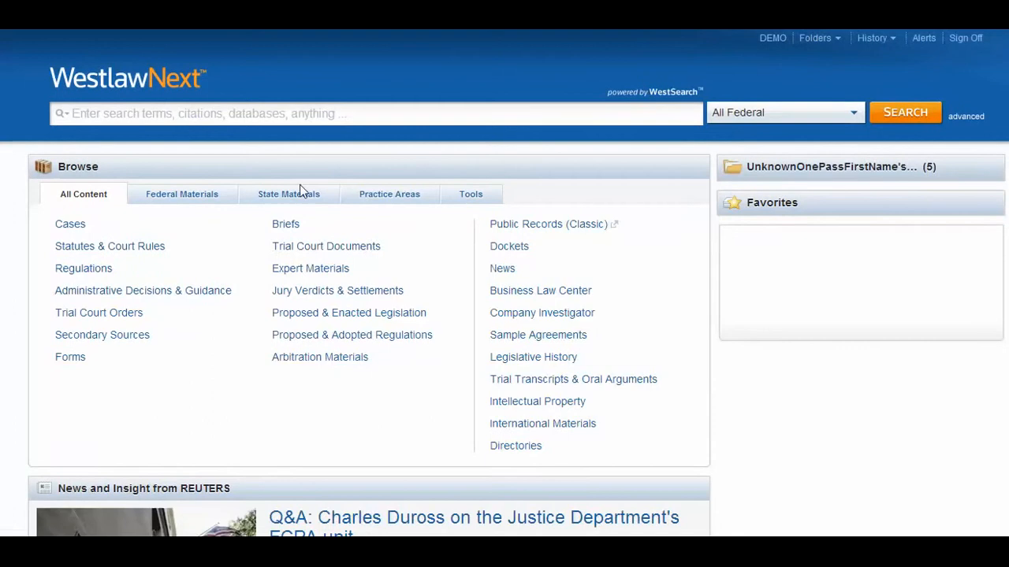
click(326, 252)
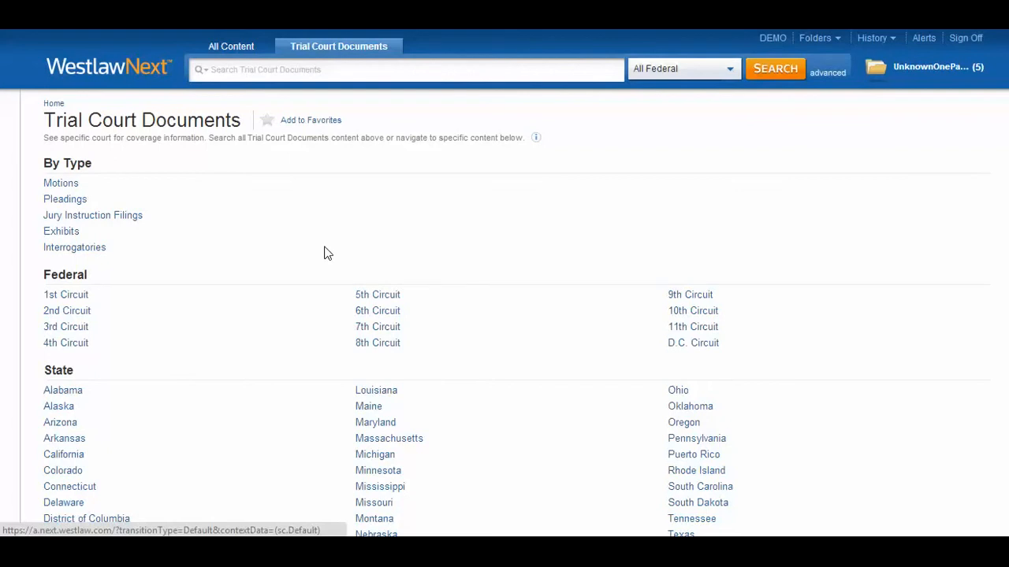
click(827, 75)
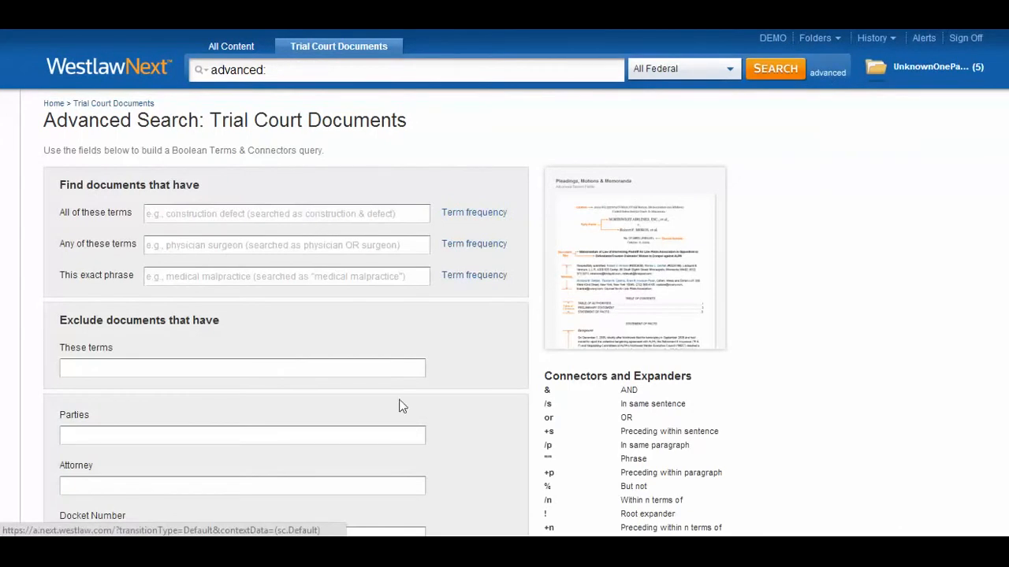
Fill in the Attorney field with the attorney's first and last name joined by the /2 connector
click(109, 436)
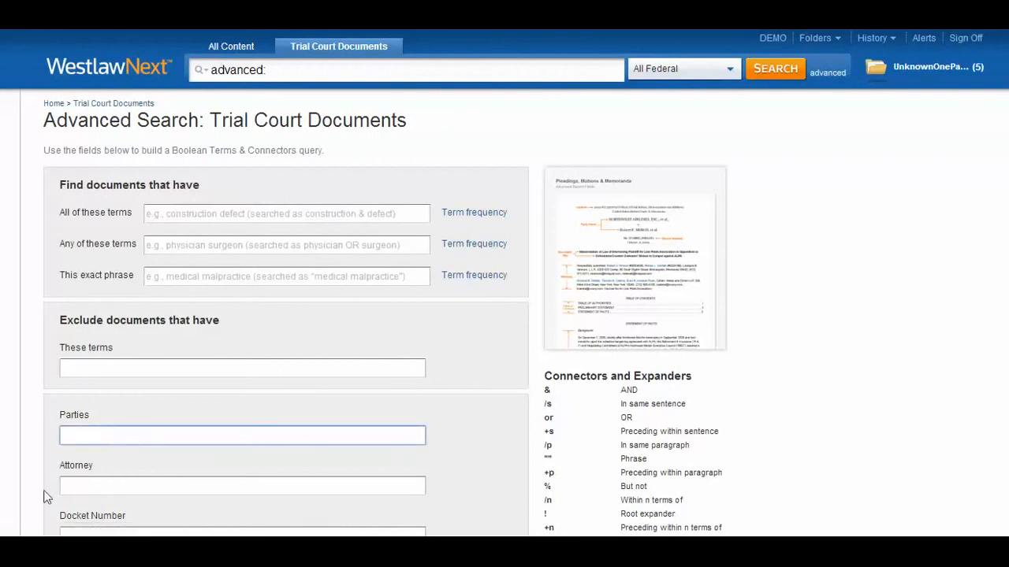
click(105, 480)
text(cl)
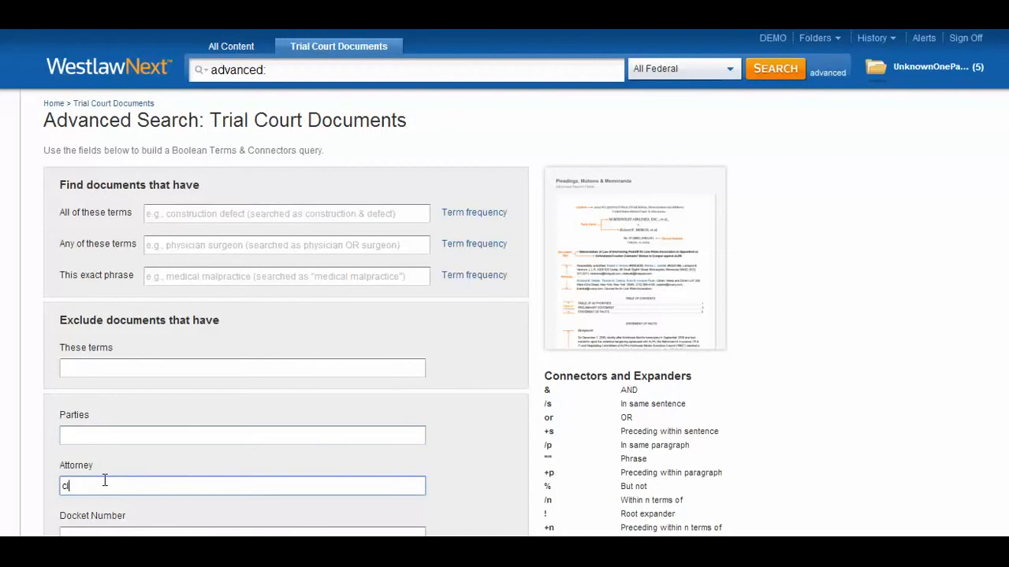
text(ark /2 brewster)
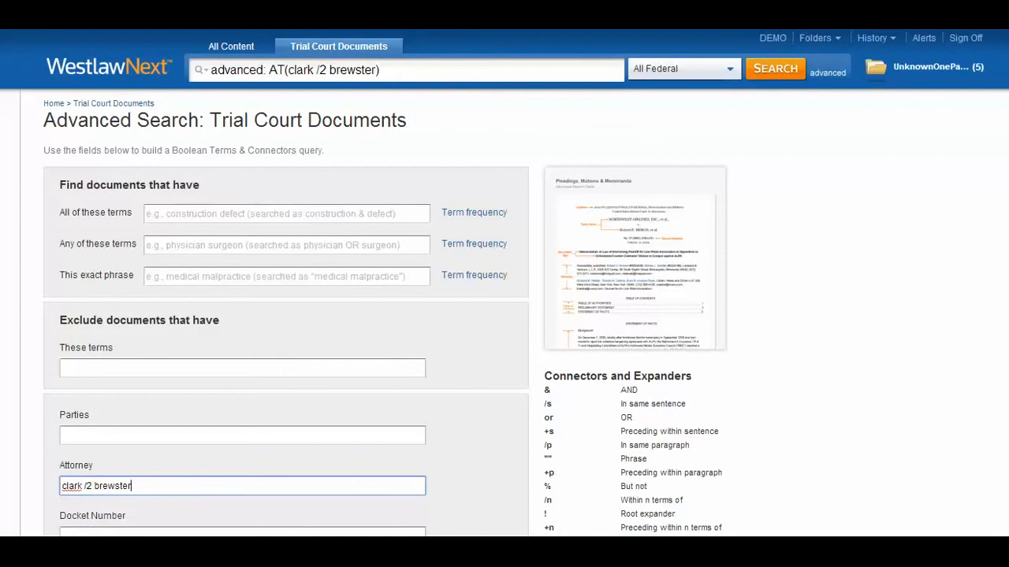
Restrict the document types to Motion for Summary Judgment under Civil Motions & Memorandum, check the full query, and run the search
scroll(95, 489, down, 5)
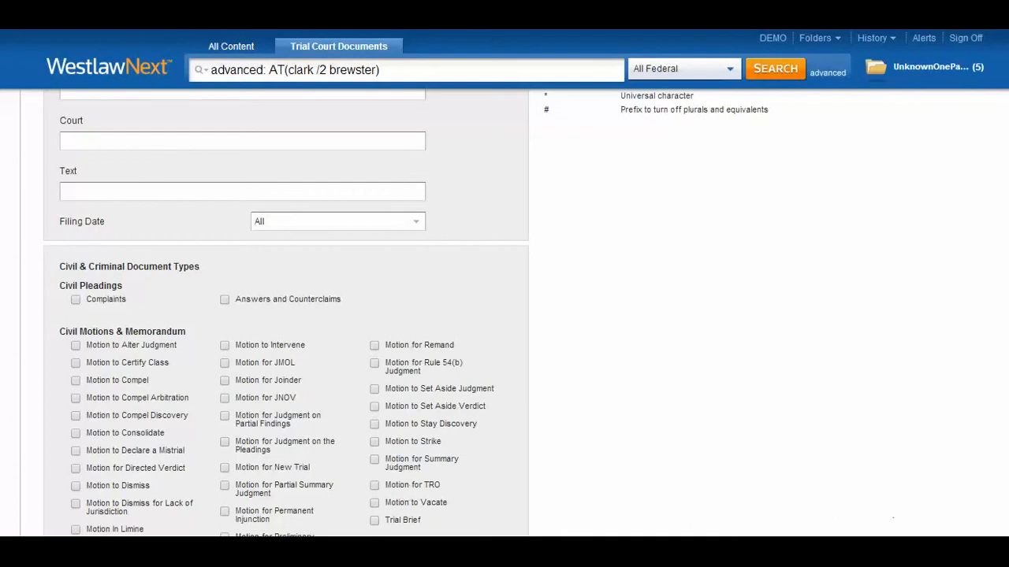
scroll(285, 315, down, 5)
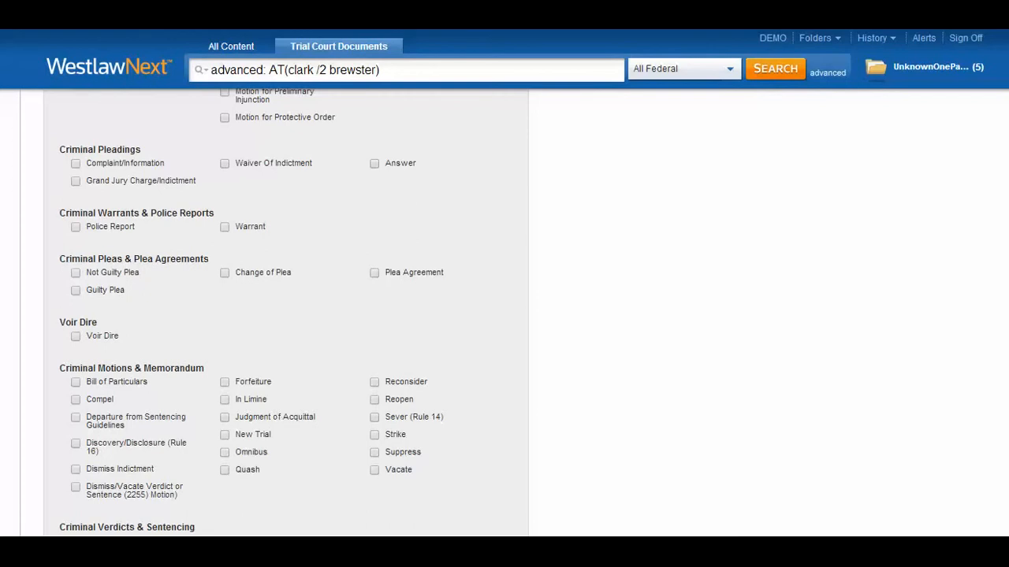
mouse_move(1007, 32)
scroll(285, 315, down, 2)
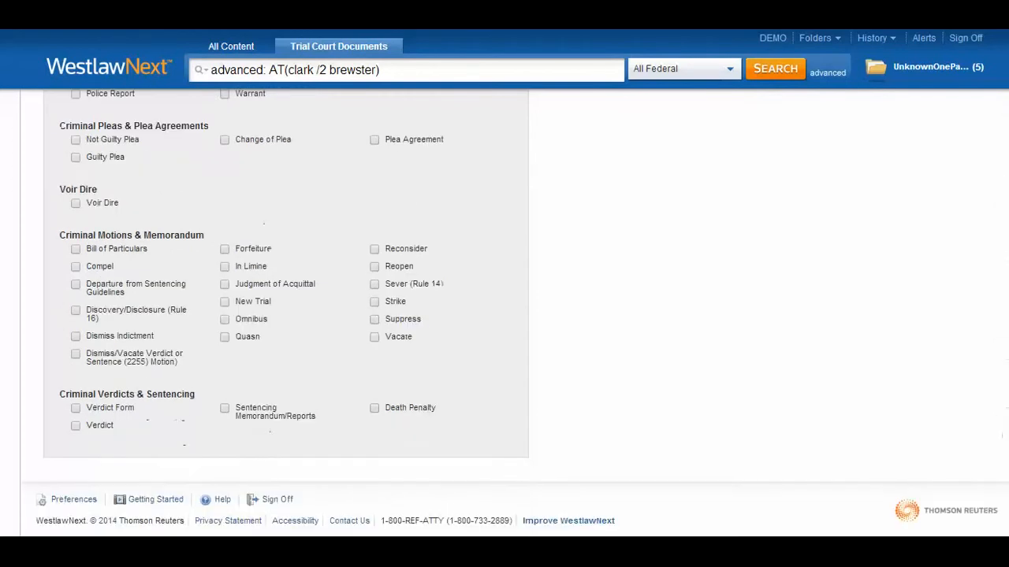
scroll(285, 315, up, 5)
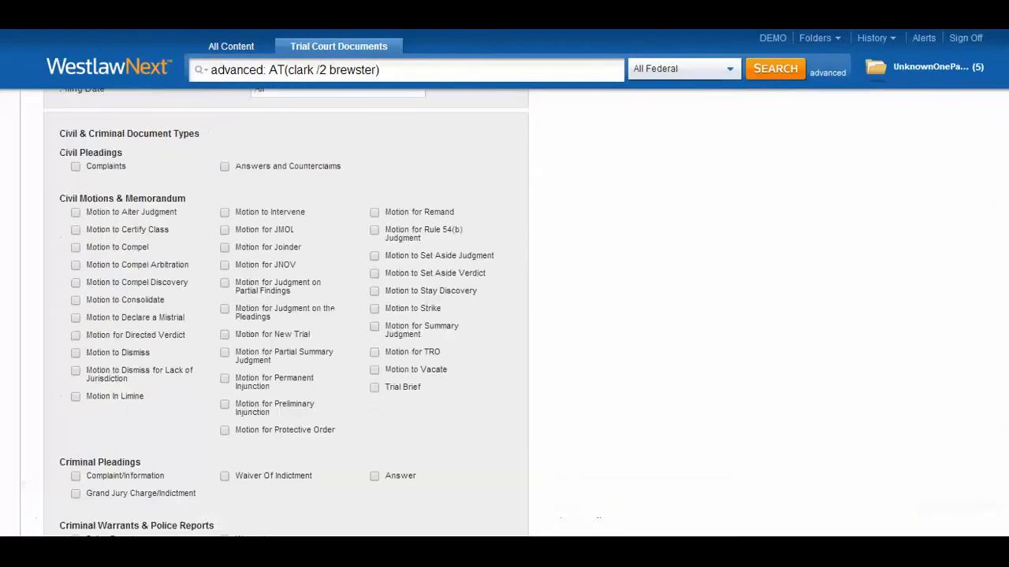
click(375, 331)
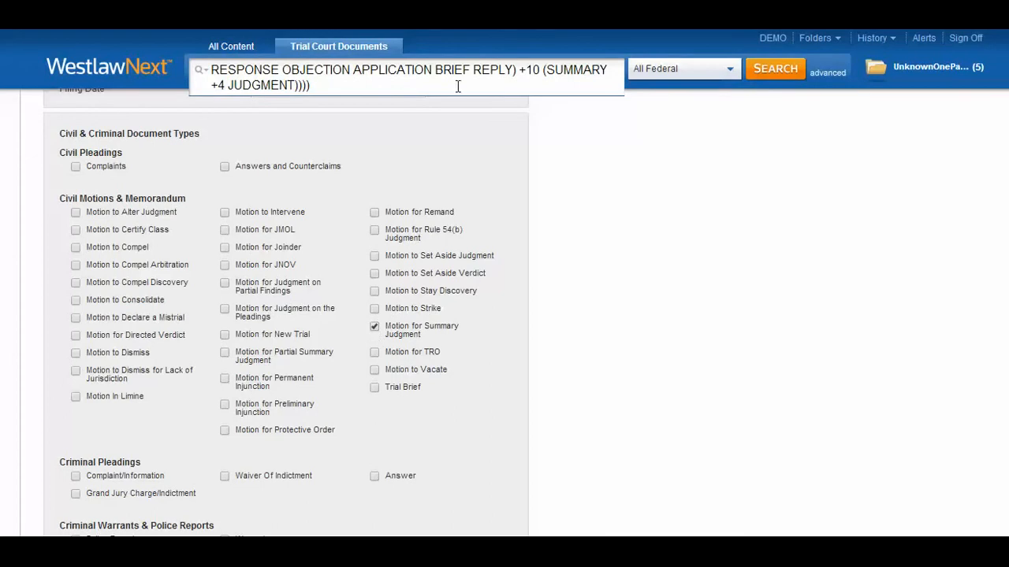
click(407, 79)
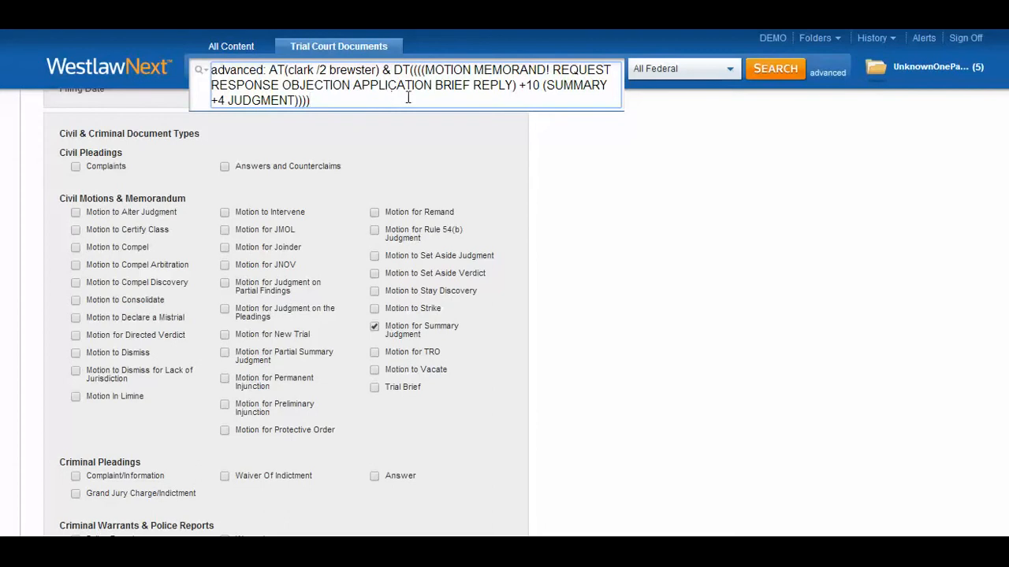
click(776, 72)
click(776, 70)
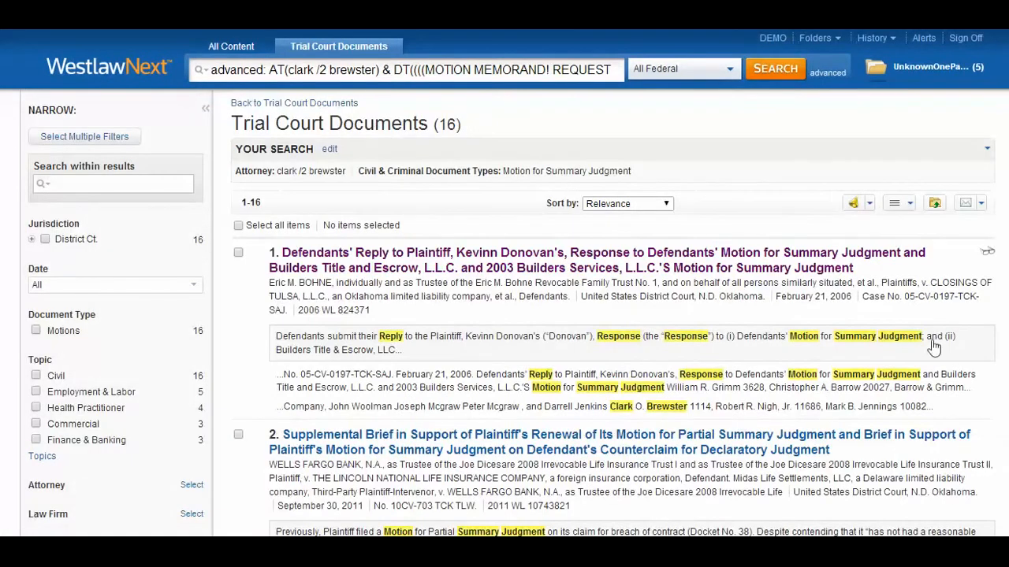
Open the Motion for Summary Judgment filed in the Frontier Plastics, Inc. case and view its original image as a PDF
scroll(614, 315, down, 5)
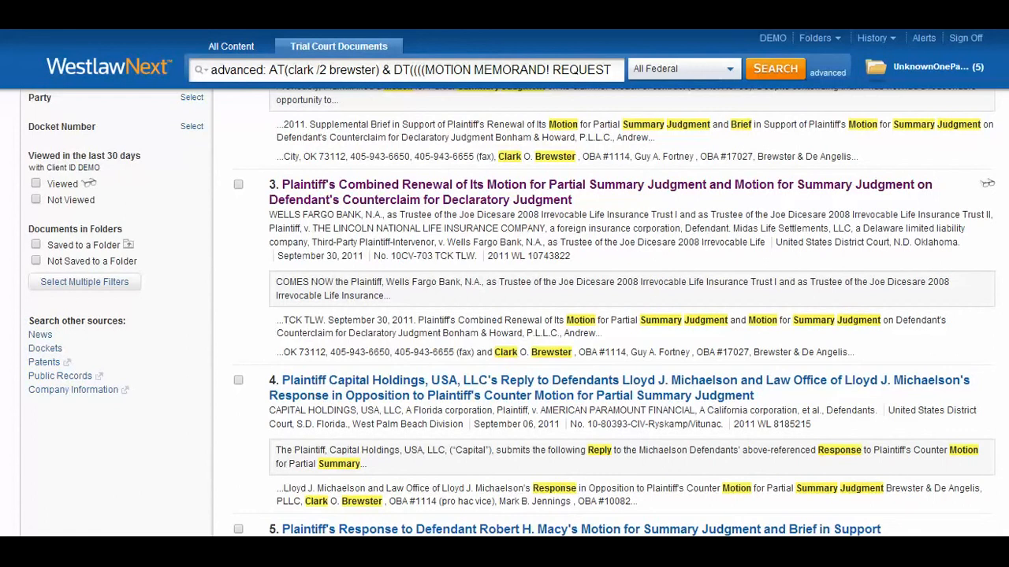
scroll(615, 315, down, 12)
scroll(615, 315, down, 5)
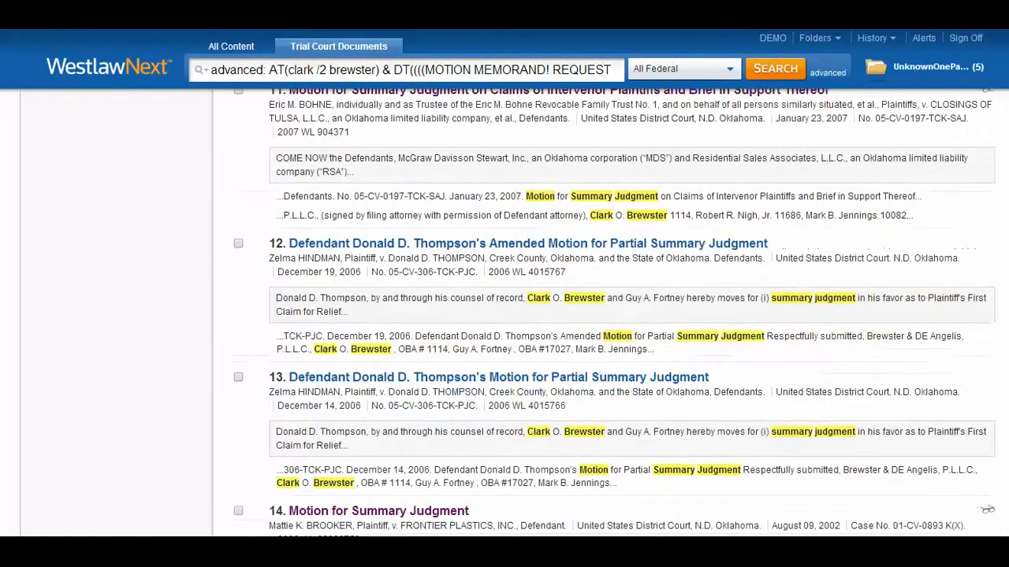
click(429, 512)
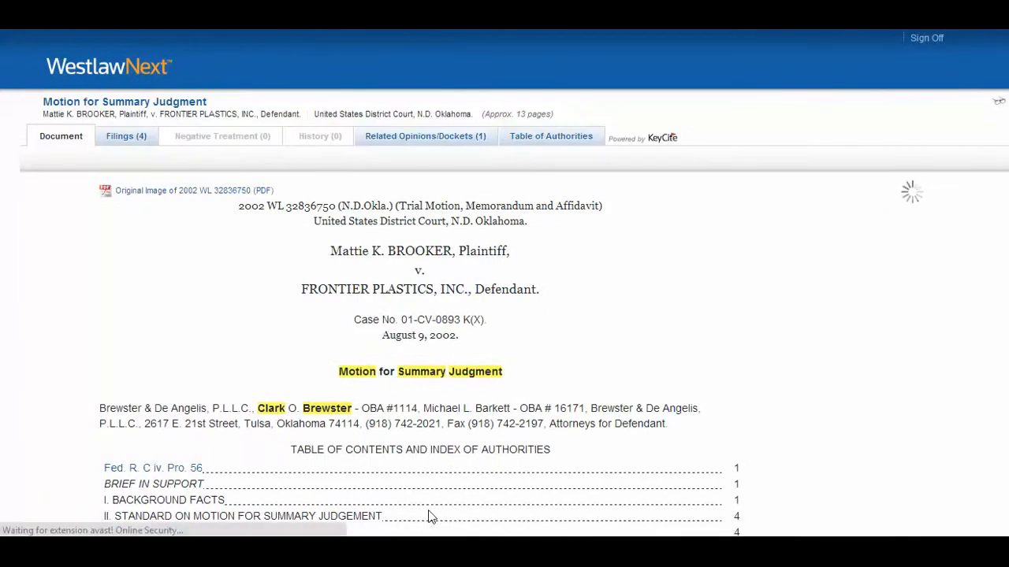
click(145, 195)
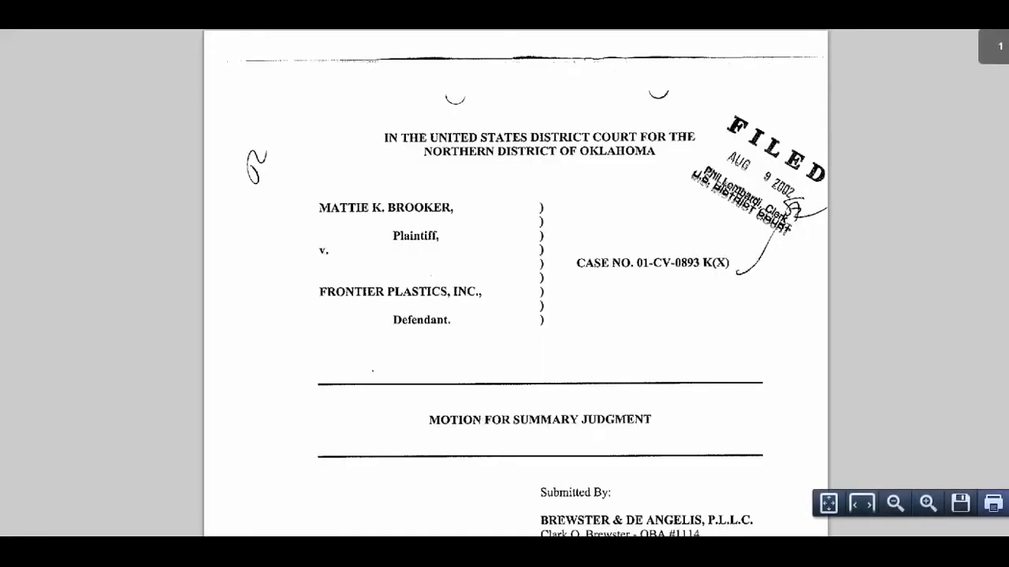
Read through the scanned Motion for Summary Judgment, from its cover page and index of authorities to the undisputed material facts section
scroll(516, 284, down, 5)
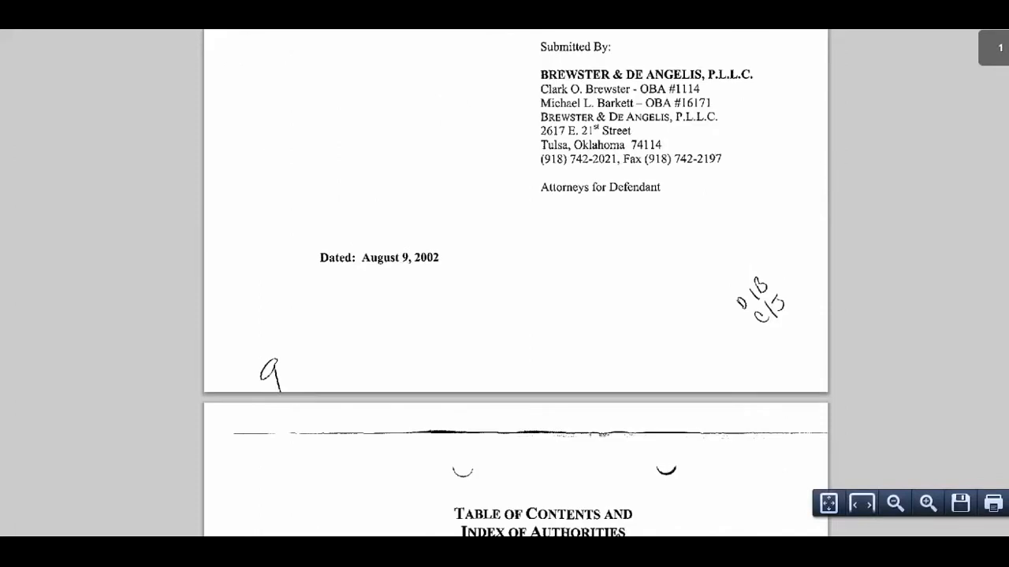
scroll(515, 283, down, 5)
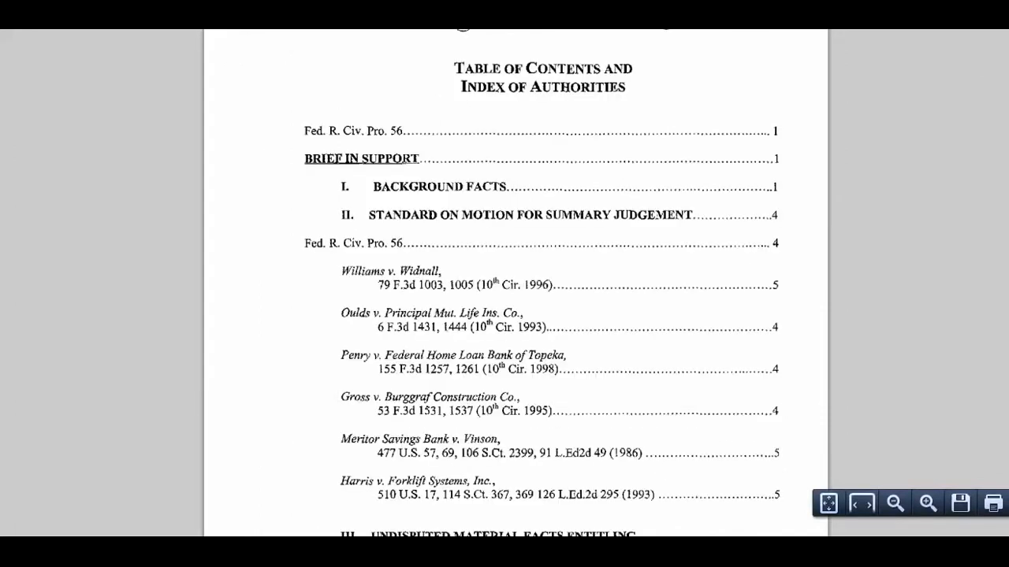
scroll(515, 283, down, 5)
scroll(515, 284, down, 5)
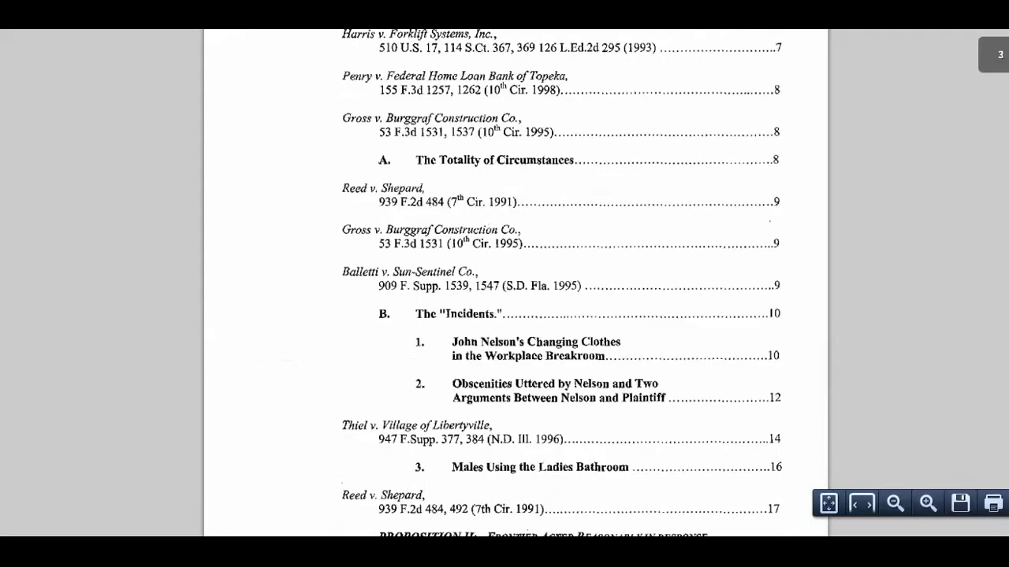
scroll(515, 283, down, 10)
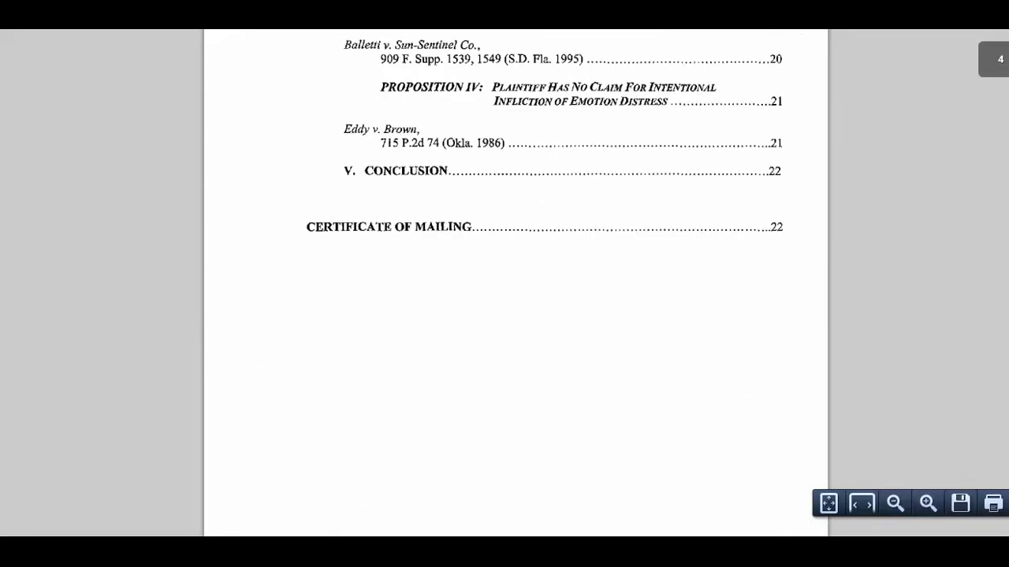
scroll(515, 283, down, 5)
scroll(515, 284, down, 5)
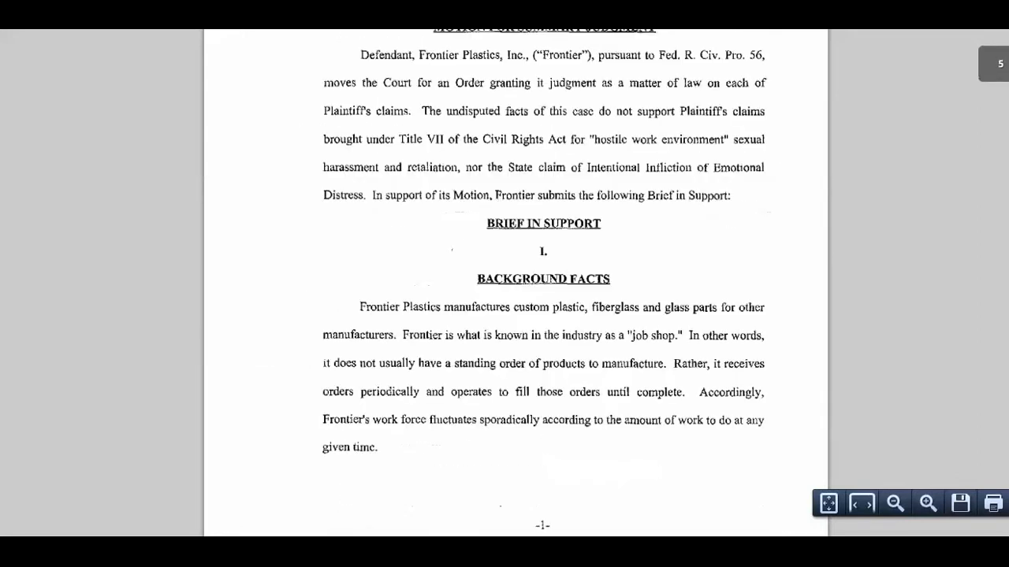
scroll(515, 283, down, 5)
scroll(515, 284, down, 10)
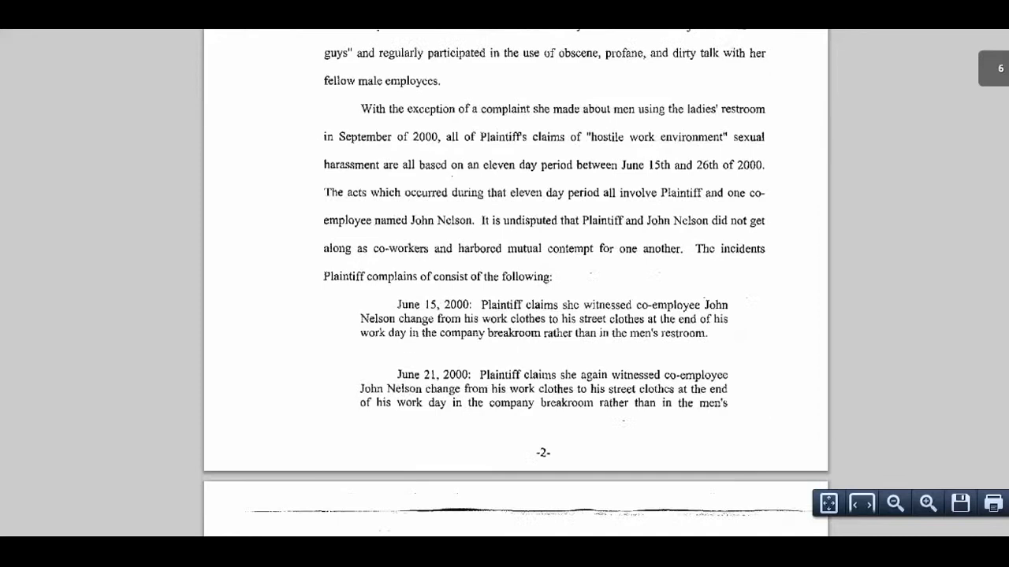
scroll(516, 284, down, 5)
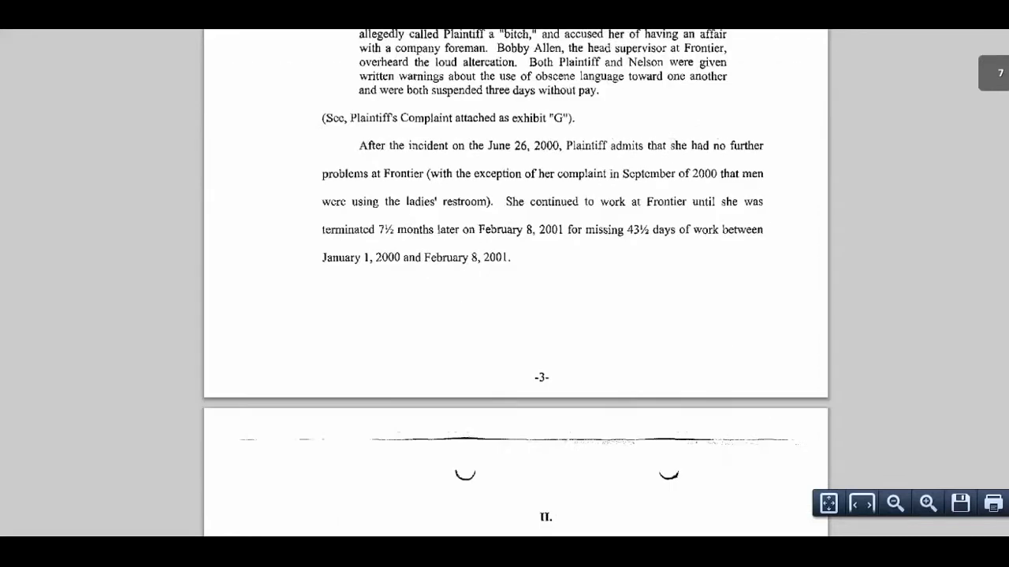
scroll(516, 284, down, 10)
scroll(516, 283, down, 5)
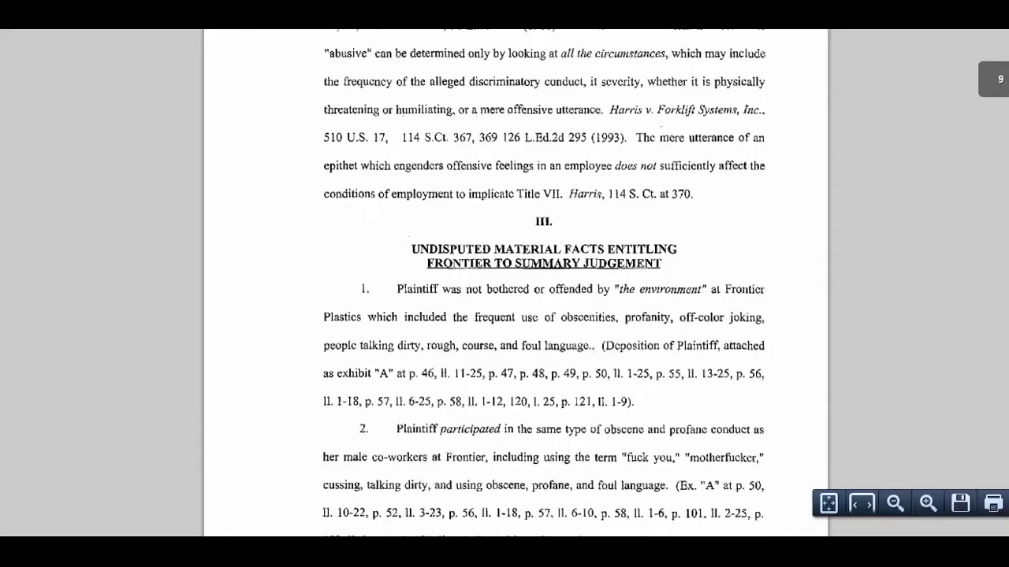
scroll(515, 283, down, 5)
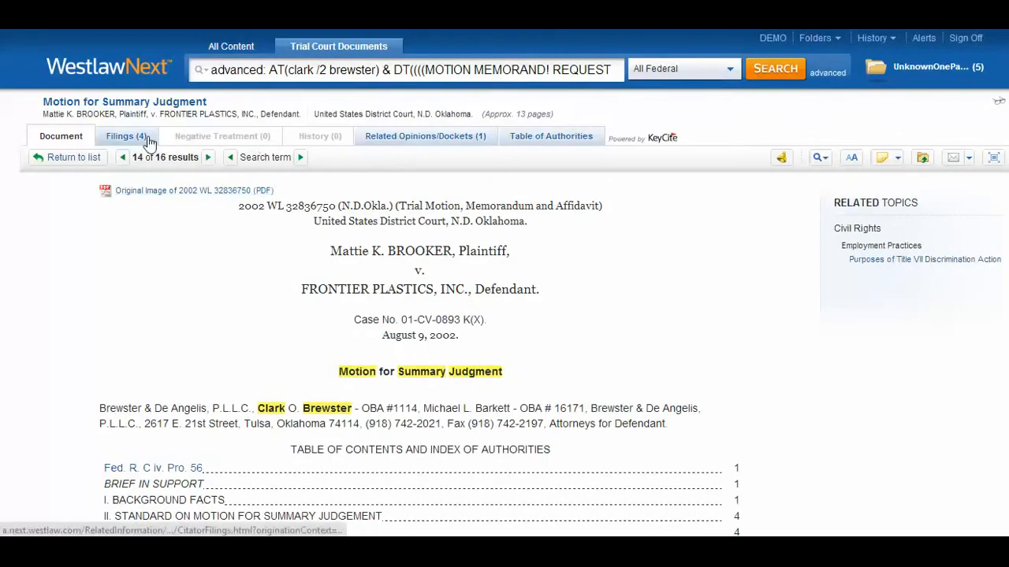
Check the motion's related filings and open the related docket for the Frontier Plastics case
click(115, 135)
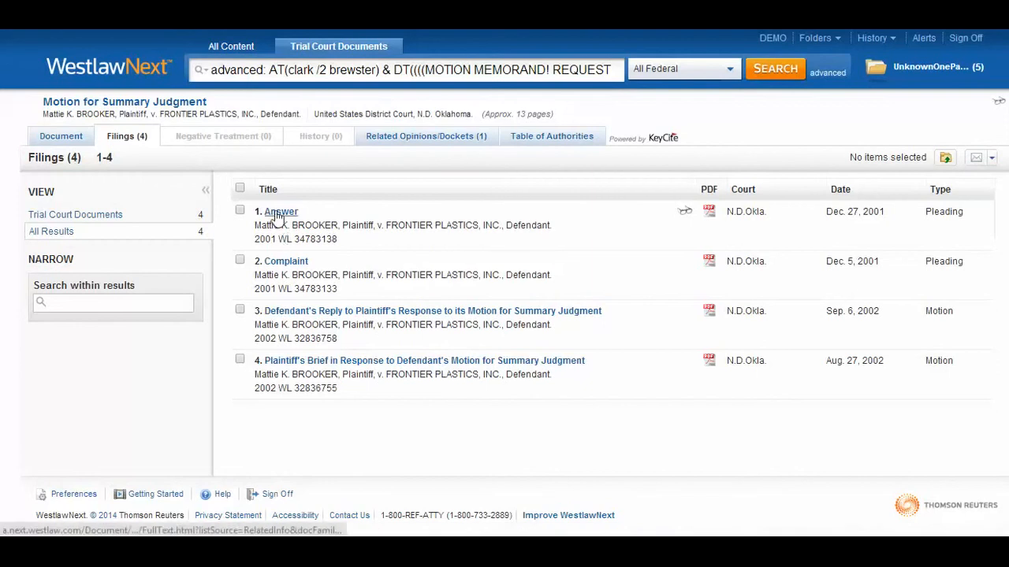
click(422, 140)
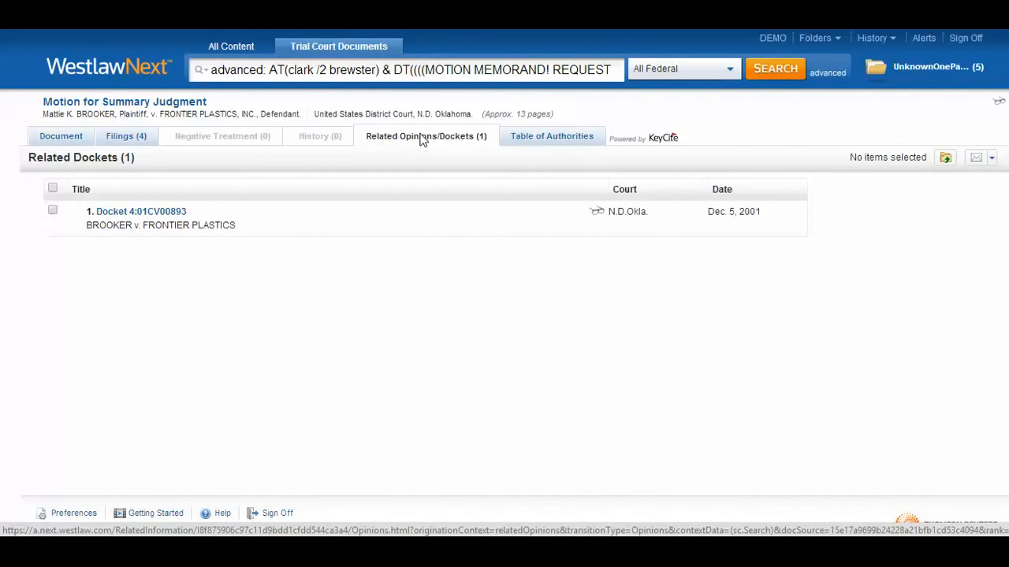
click(132, 216)
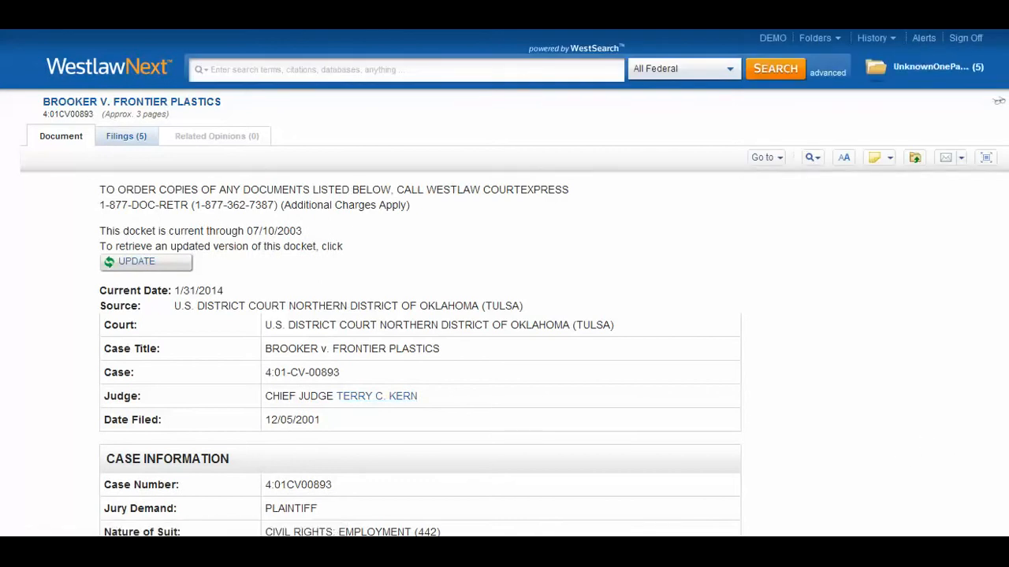
Trace the summary judgment motion through the docket proceedings up to the most recent entry, and return to the WestlawNext home page
scroll(420, 355, down, 12)
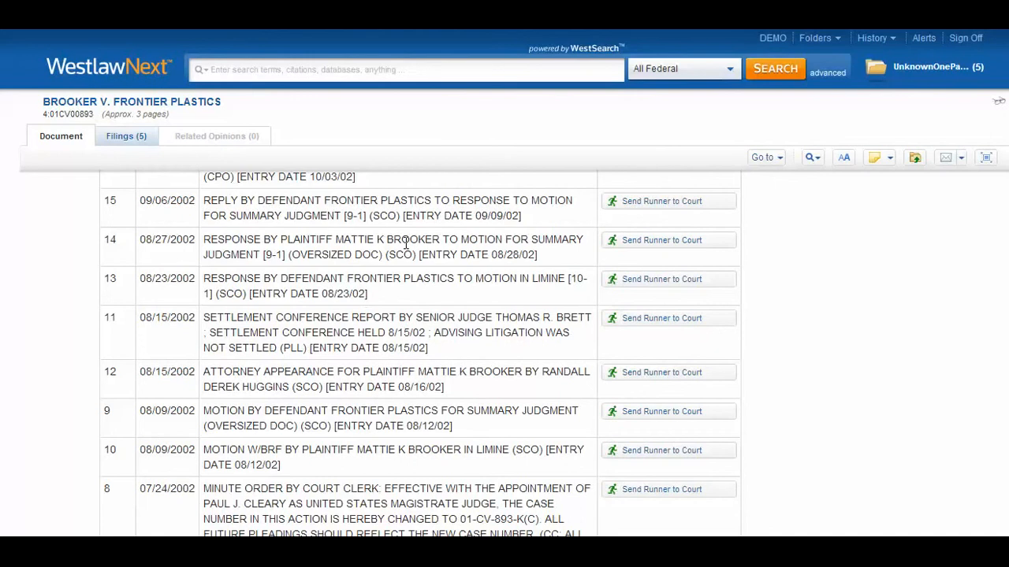
scroll(933, 201, up, 2)
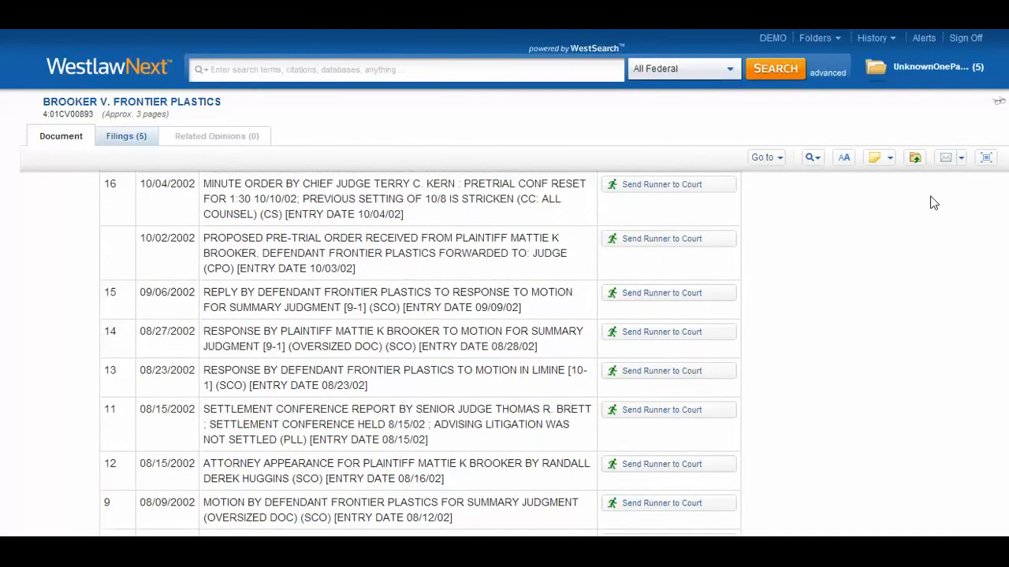
scroll(932, 202, up, 1)
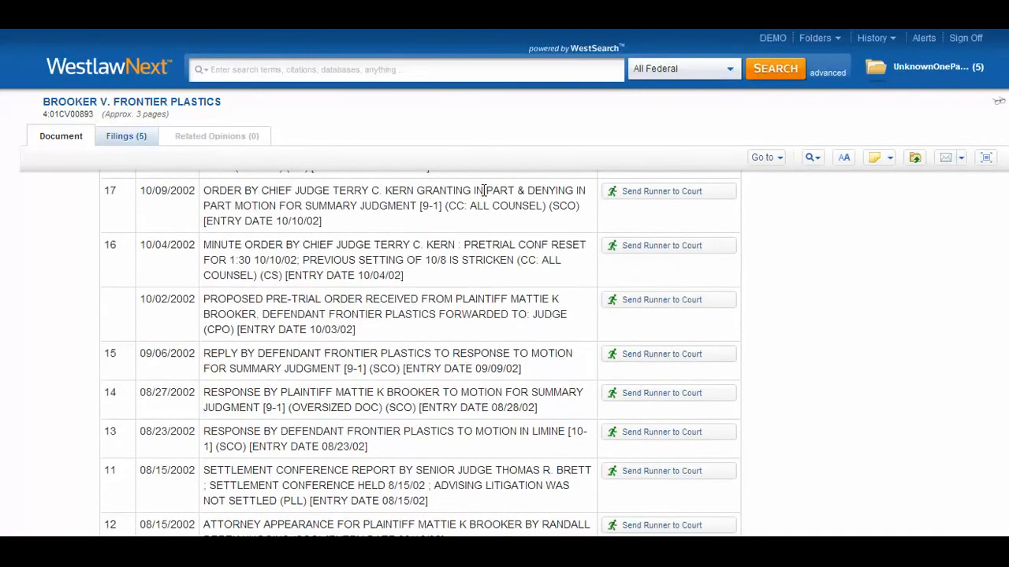
scroll(337, 294, up, 1)
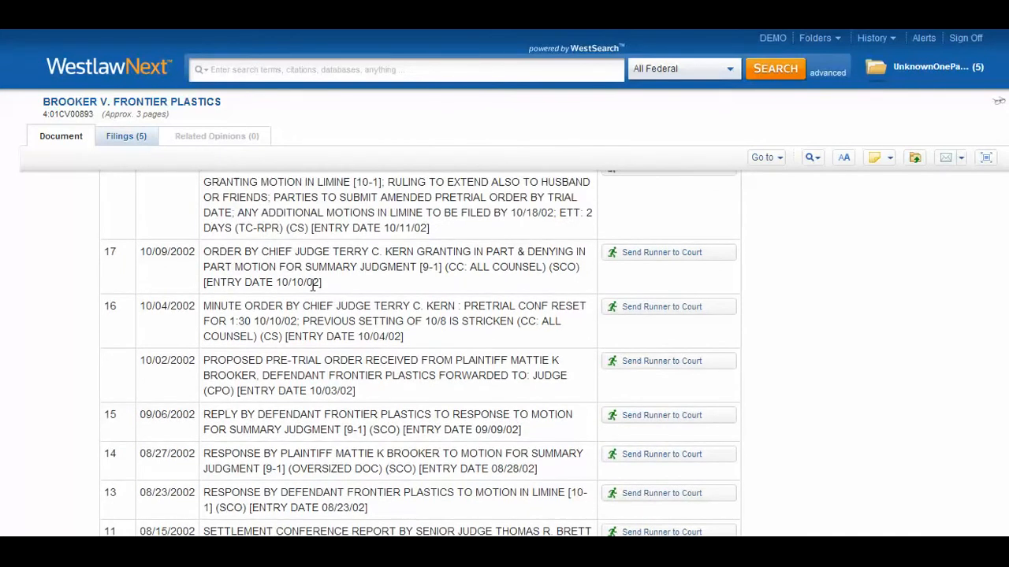
scroll(312, 285, up, 2)
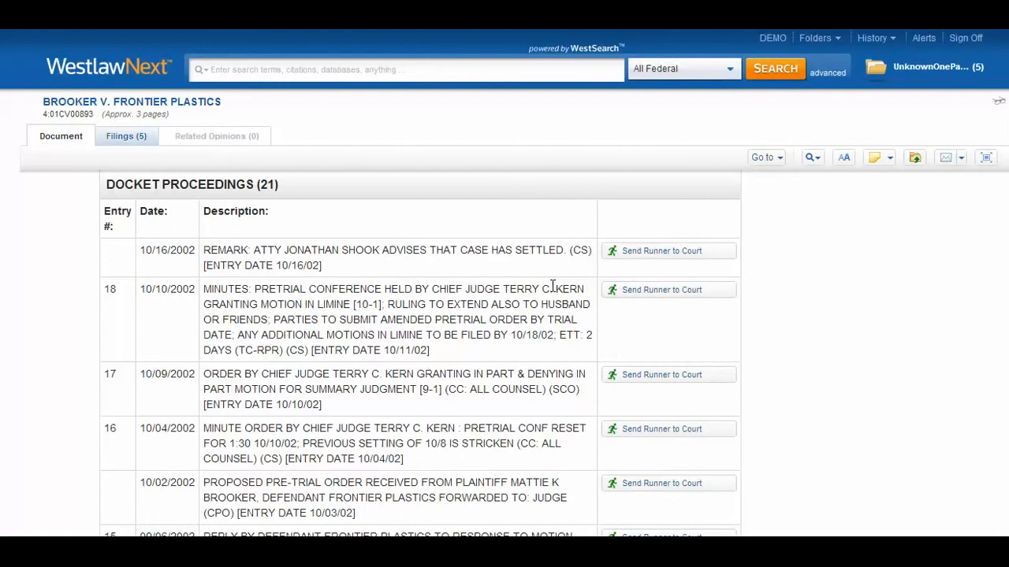
click(116, 73)
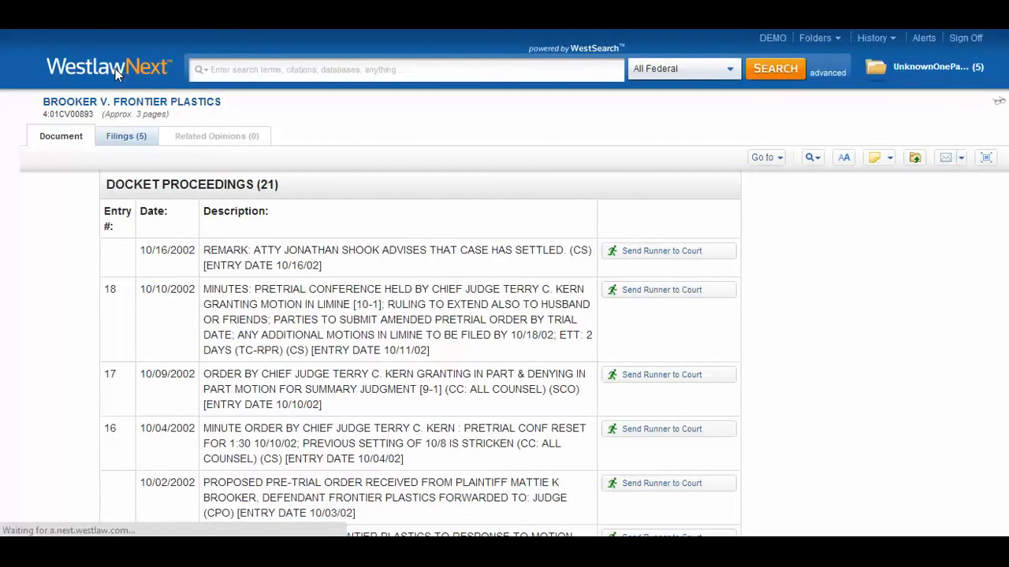